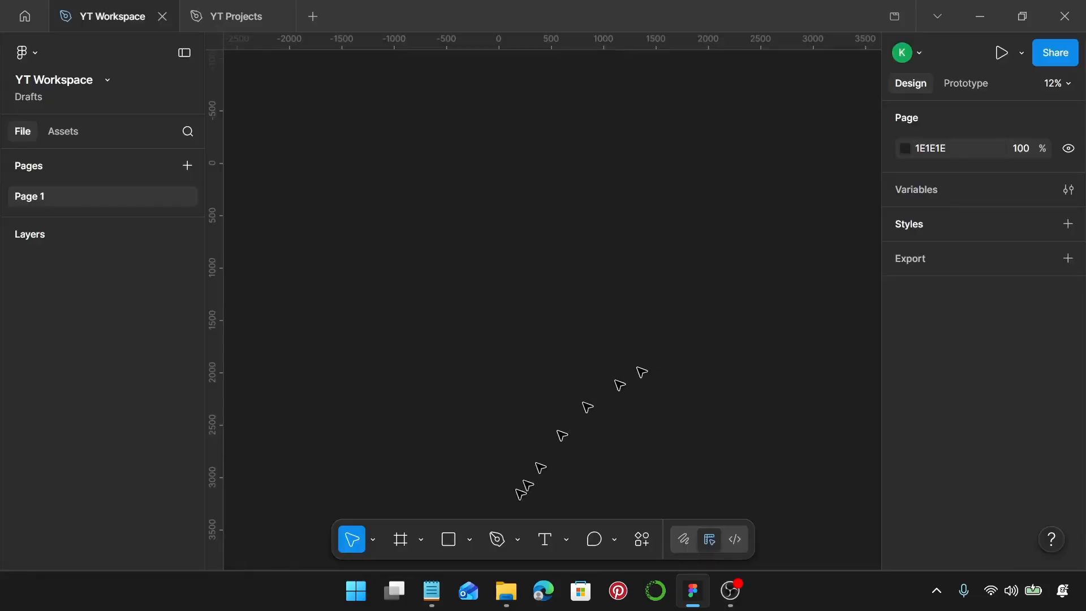
Place a default-size polygon on the canvas and set its side count to 6
{"action": "left_click", "coordinate": [469, 539]}
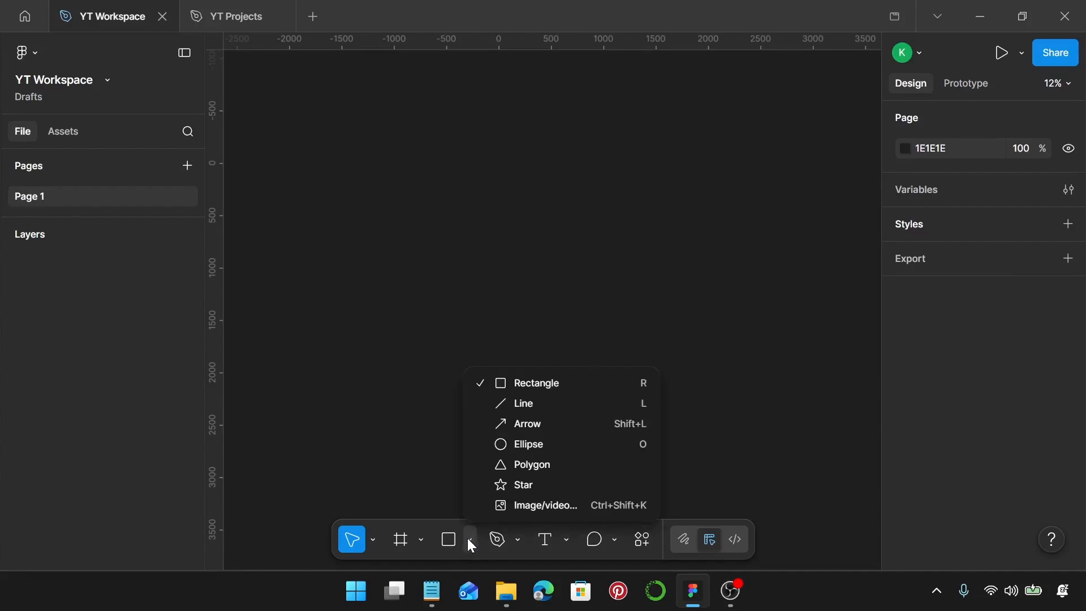
{"action": "left_click", "coordinate": [556, 466]}
{"action": "left_click", "coordinate": [441, 311]}
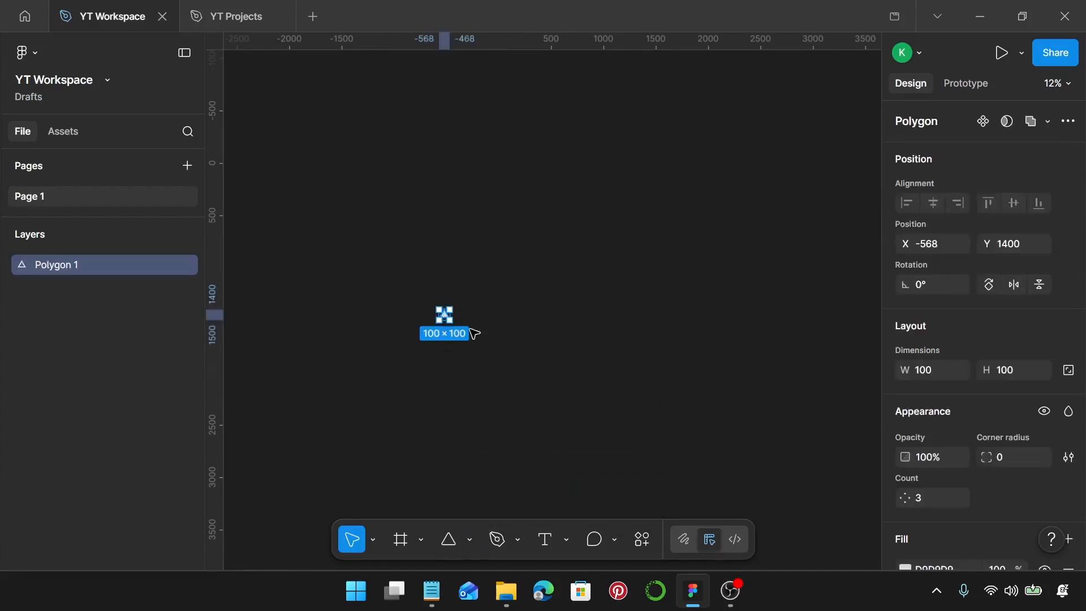
{"action": "scroll", "coordinate": [497, 334], "scroll_direction": "up", "scroll_amount": 5}
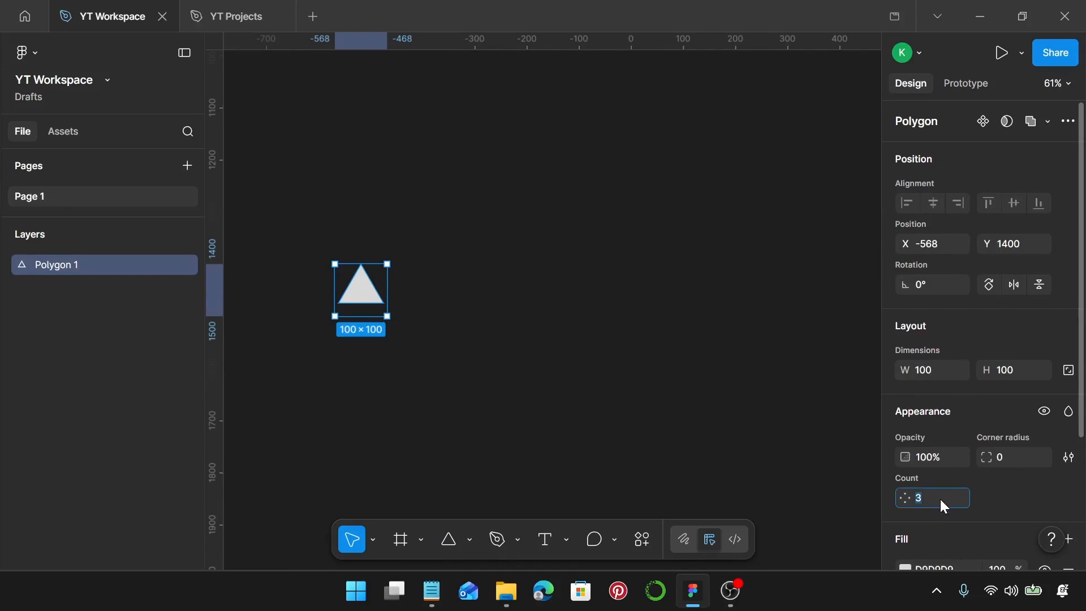
{"action": "type", "text": "6"}
{"action": "key", "text": "Return"}
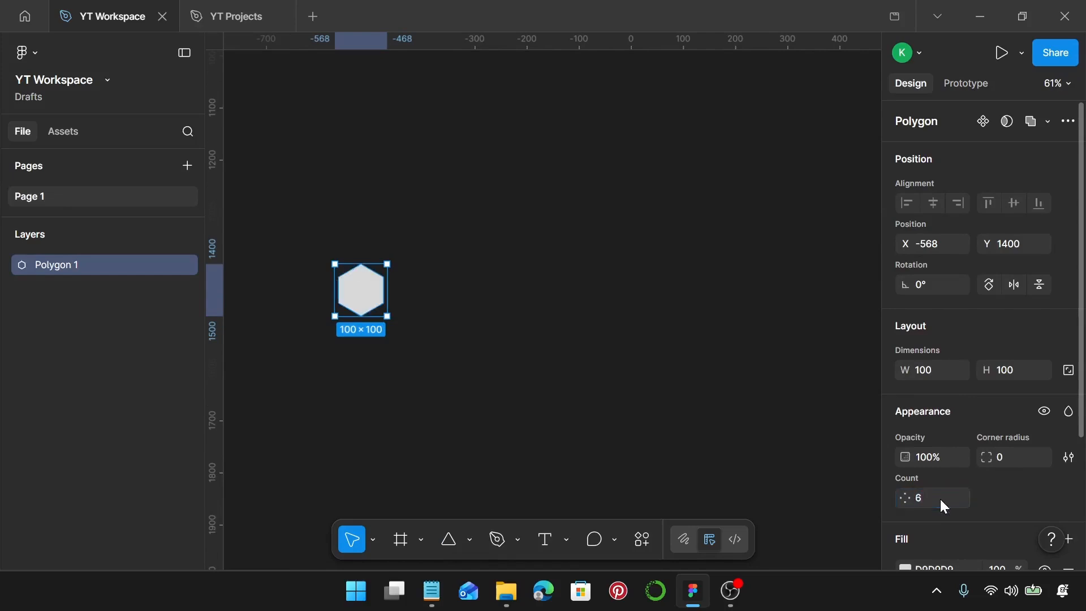
Resize the hexagon to a width of 508 and a height of 508
{"action": "left_click", "coordinate": [935, 376]}
{"action": "type", "text": "508"}
{"action": "key", "text": "Return"}
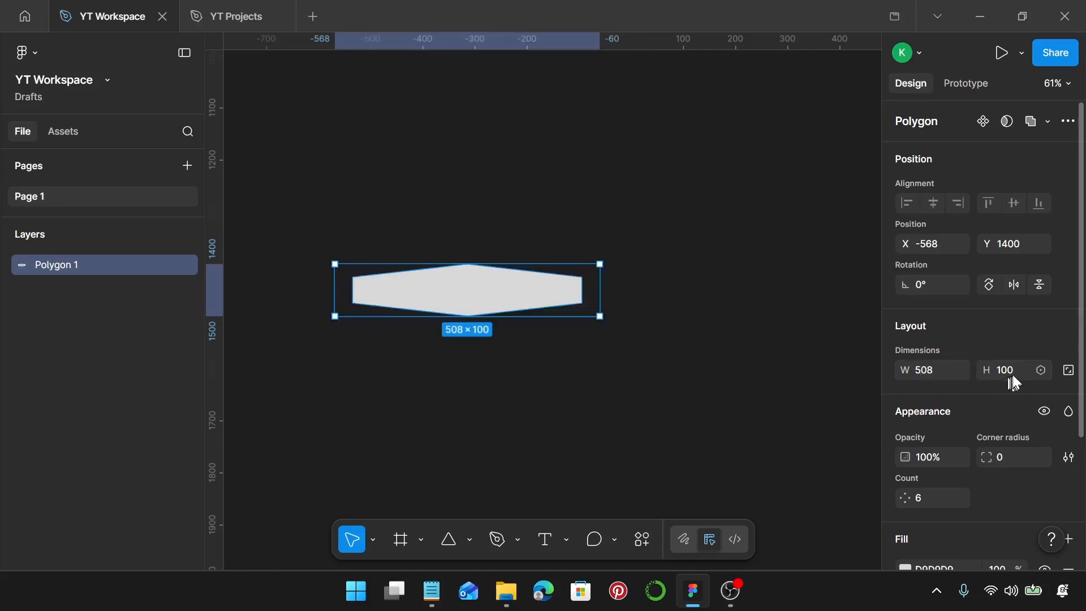
{"action": "left_click", "coordinate": [1014, 379]}
{"action": "type", "text": "508"}
{"action": "key", "text": "Return"}
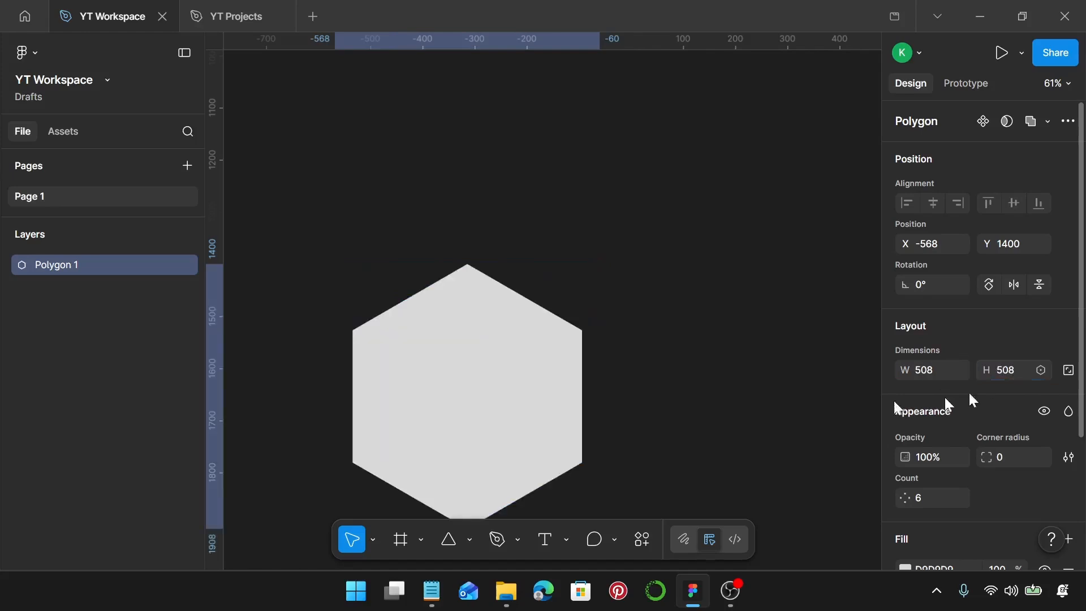
Duplicate the hexagon straight down with gaps of about 92 until the column has five hexagons
{"action": "scroll", "coordinate": [632, 339], "scroll_direction": "down", "scroll_amount": 3}
{"action": "scroll", "coordinate": [632, 340], "scroll_direction": "down", "scroll_amount": 5}
{"action": "scroll", "coordinate": [630, 327], "scroll_direction": "down", "scroll_amount": 5}
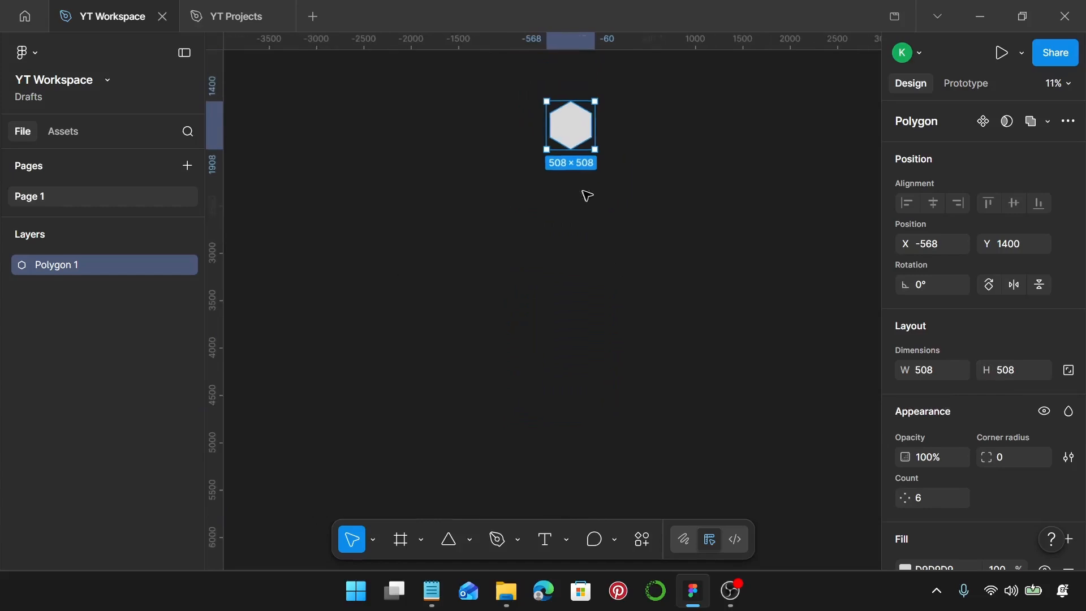
{"action": "left_click_drag", "start_coordinate": [581, 134], "coordinate": [584, 183]}
{"action": "left_click", "coordinate": [580, 125], "text": "shift"}
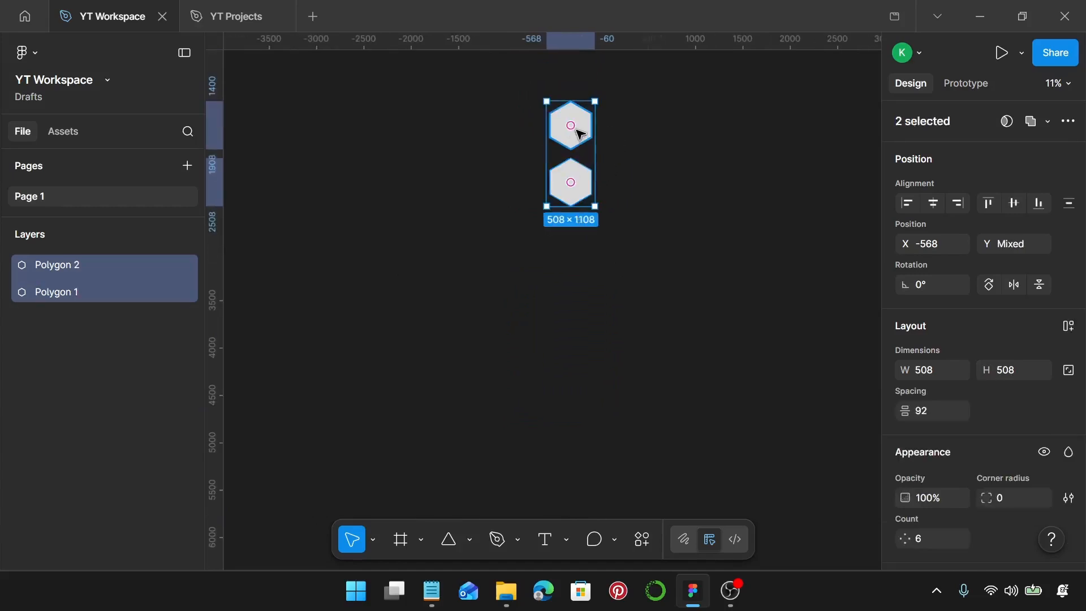
{"action": "left_click", "coordinate": [570, 182]}
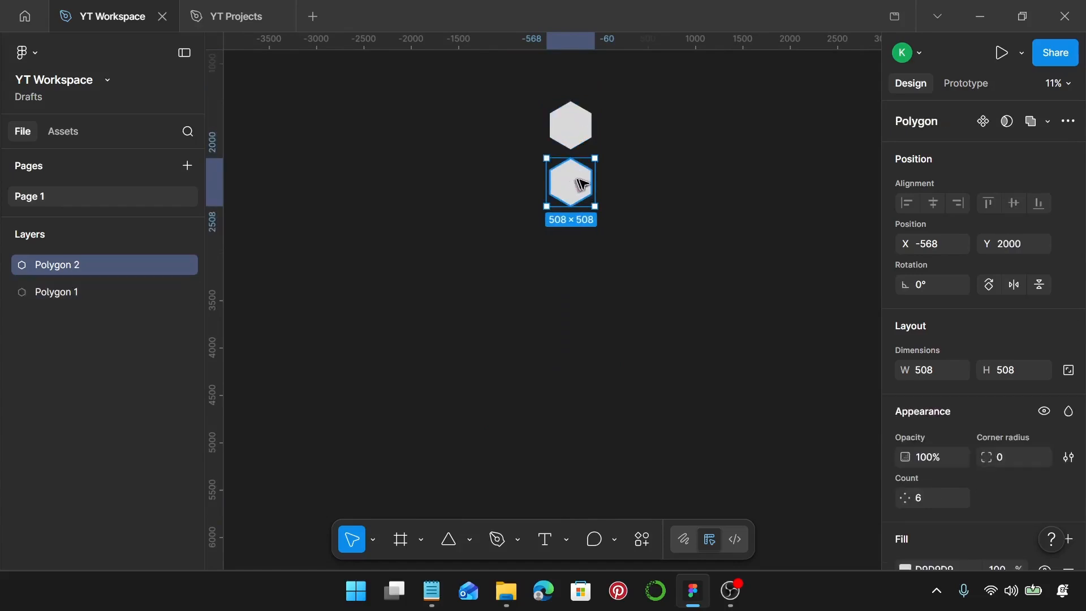
{"action": "left_click_drag", "start_coordinate": [574, 182], "coordinate": [593, 352]}
{"action": "left_click", "coordinate": [584, 300]}
Extend the column with five more evenly spaced duplicates to reach ten hexagons, and clear the selection
{"action": "scroll", "coordinate": [591, 339], "scroll_direction": "down", "scroll_amount": 5}
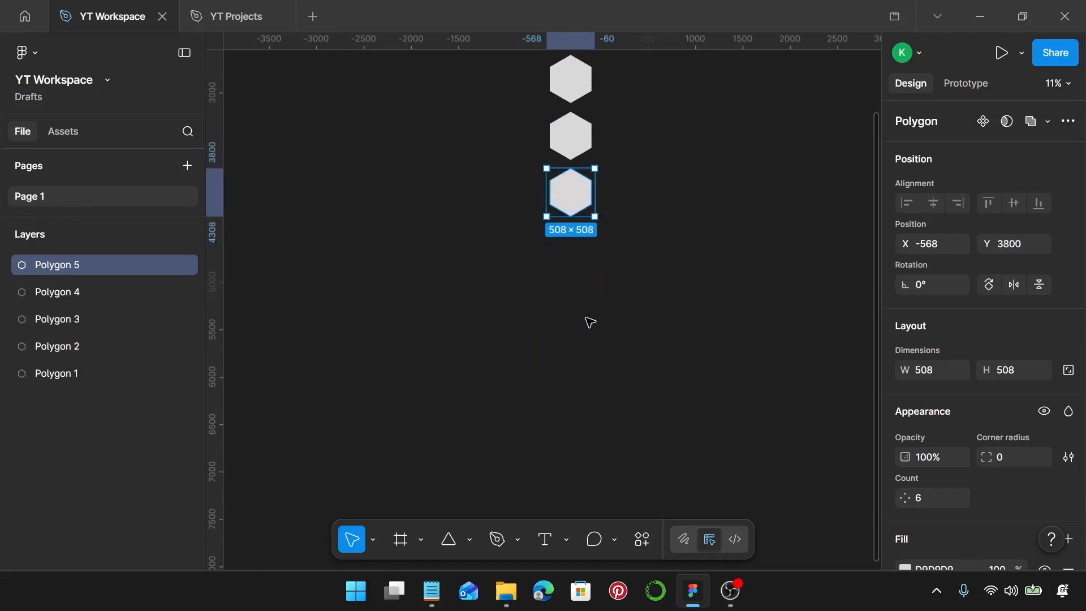
{"action": "left_click_drag", "start_coordinate": [573, 193], "coordinate": [585, 478]}
{"action": "scroll", "coordinate": [617, 423], "scroll_direction": "down", "scroll_amount": 1}
{"action": "scroll", "coordinate": [616, 421], "scroll_direction": "right", "scroll_amount": 1}
{"action": "scroll", "coordinate": [615, 420], "scroll_direction": "down", "scroll_amount": 2}
{"action": "scroll", "coordinate": [614, 420], "scroll_direction": "right", "scroll_amount": 3}
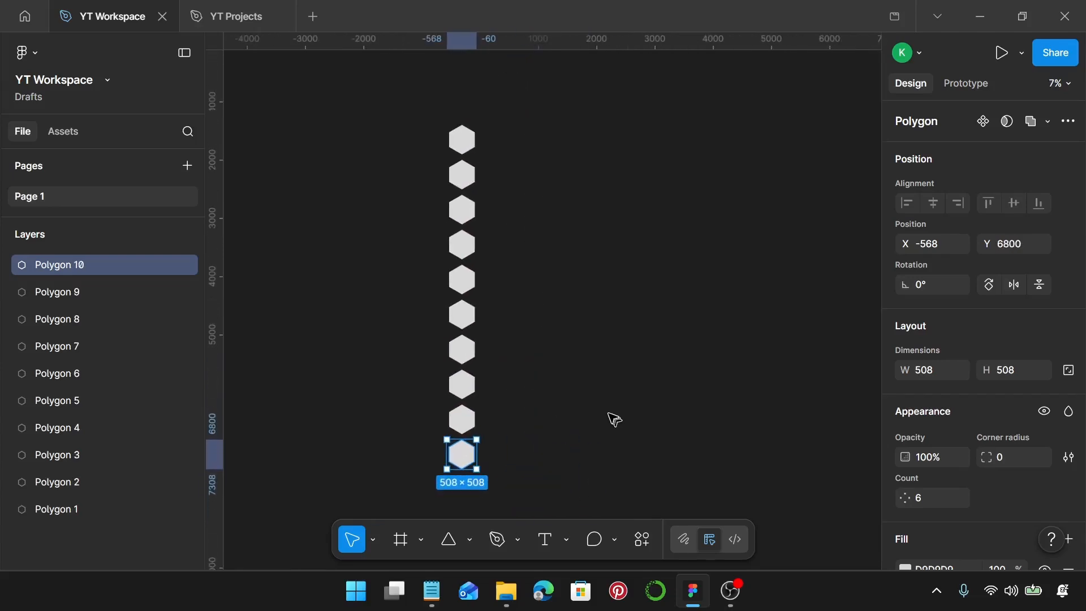
{"action": "left_click", "coordinate": [523, 244]}
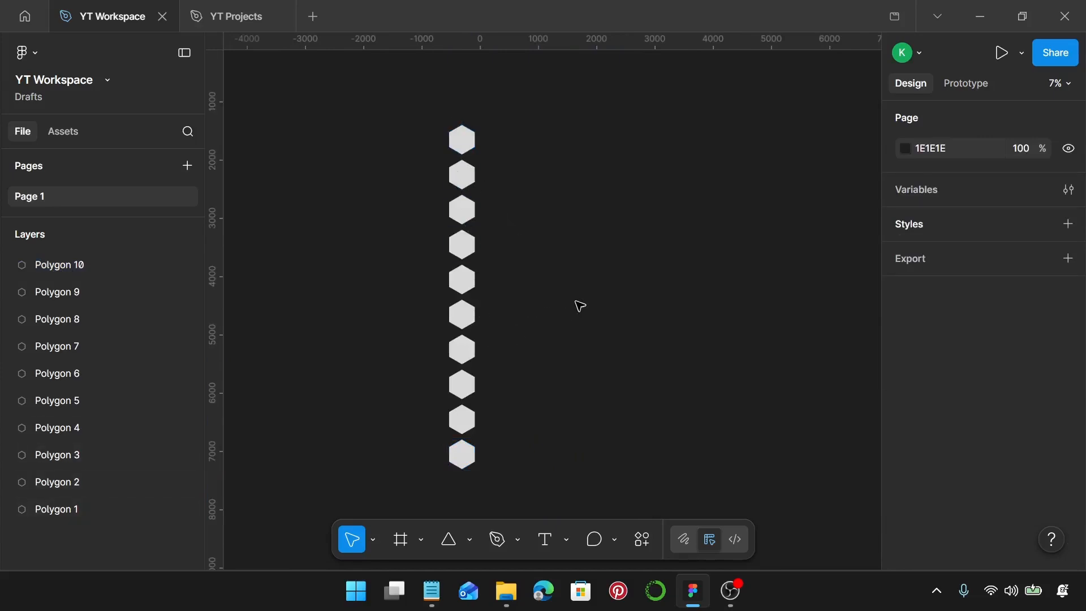
Switch to Notepad to get the list of hex colour codes for the hexagons
{"action": "left_click", "coordinate": [431, 591]}
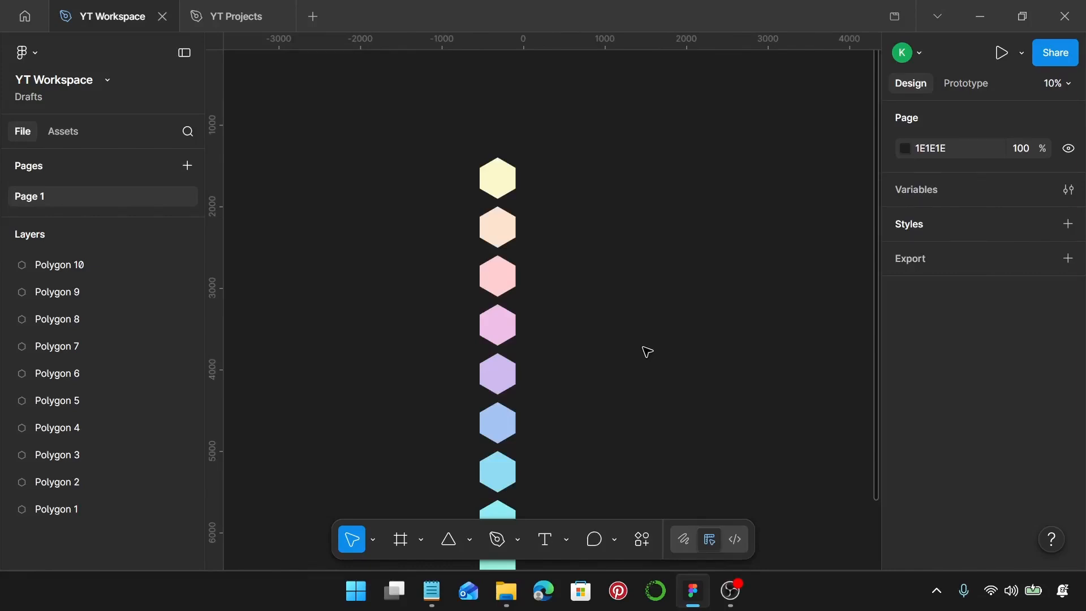
Overlap all ten coloured hexagons by setting their vertical spacing to -270, and deselect them
{"action": "scroll", "coordinate": [647, 352], "scroll_direction": "down", "scroll_amount": 5}
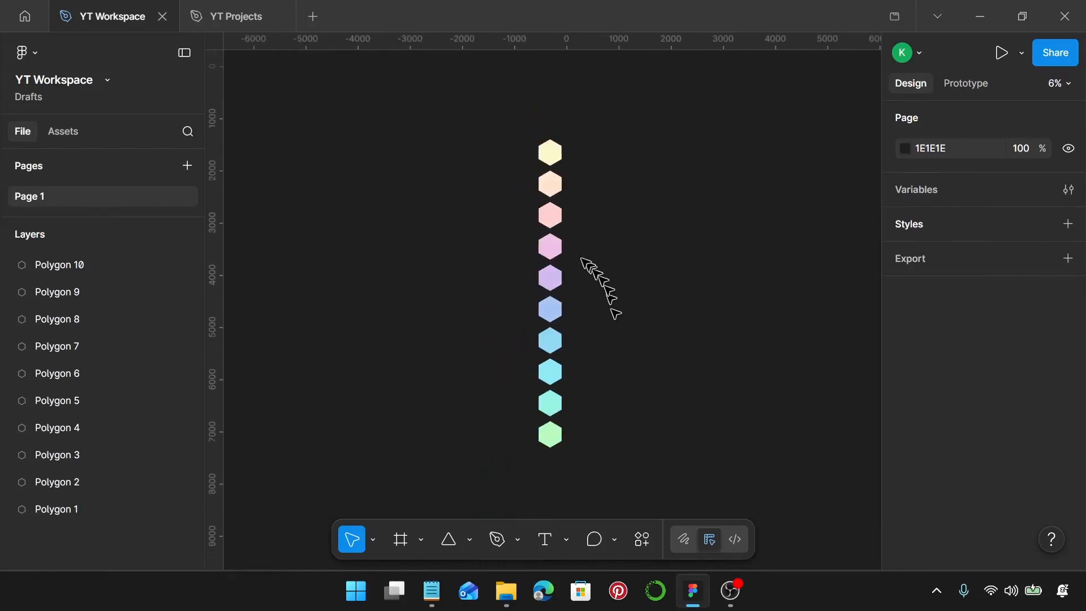
{"action": "left_click_drag", "start_coordinate": [487, 133], "coordinate": [643, 465]}
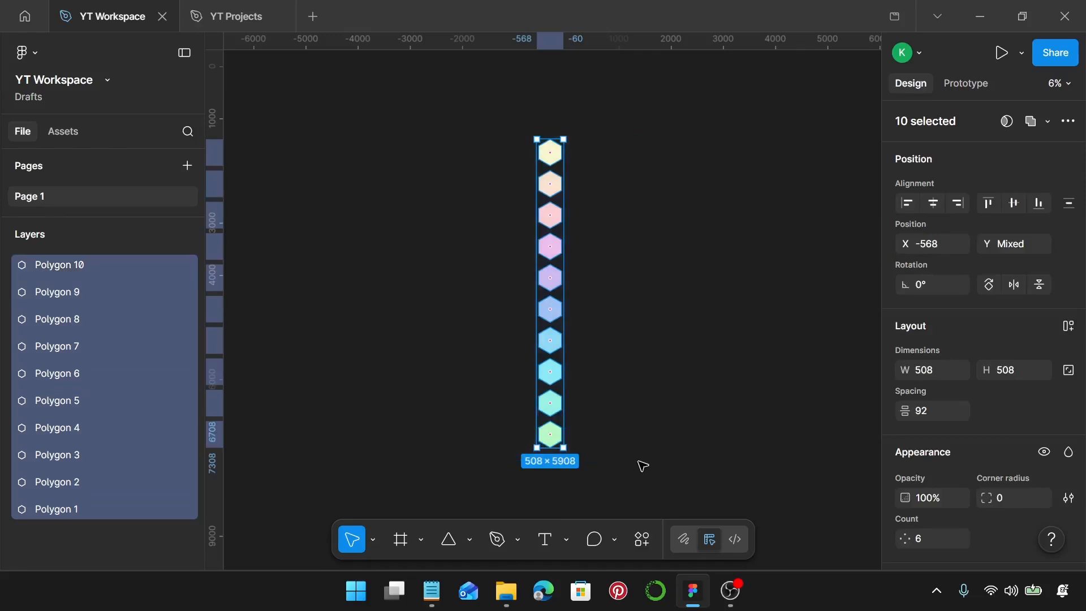
{"action": "left_click", "coordinate": [952, 415]}
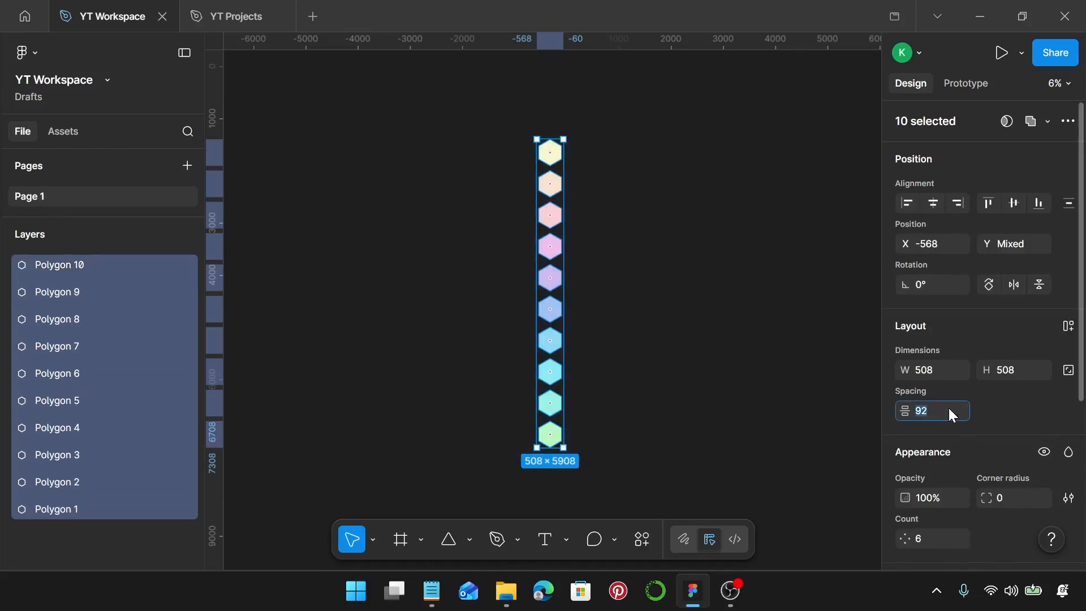
{"action": "type", "text": "-270"}
{"action": "key", "text": "Return"}
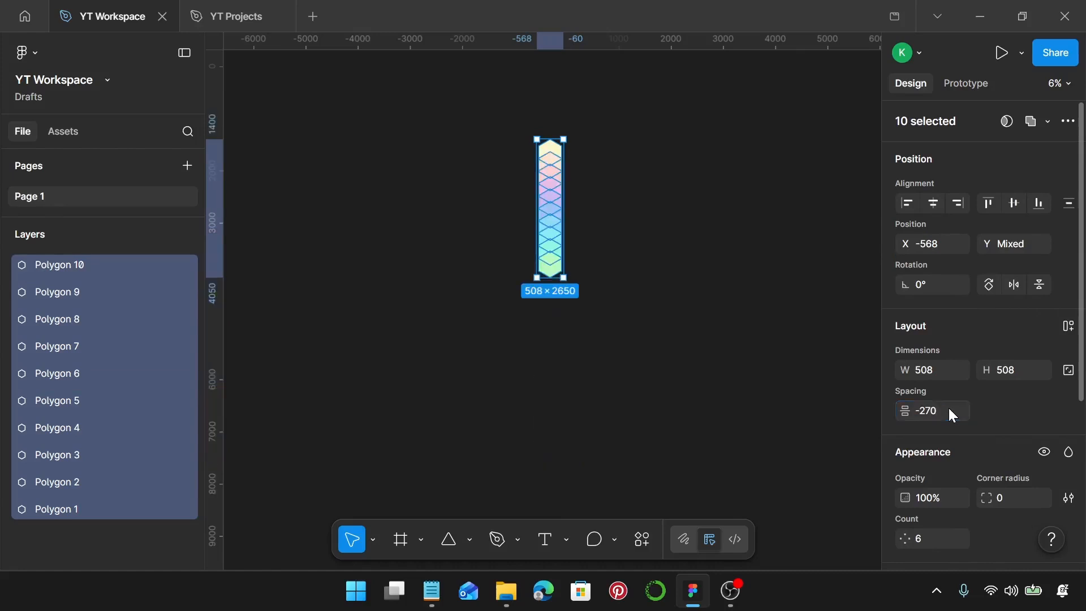
{"action": "scroll", "coordinate": [575, 172], "scroll_direction": "up", "scroll_amount": 5}
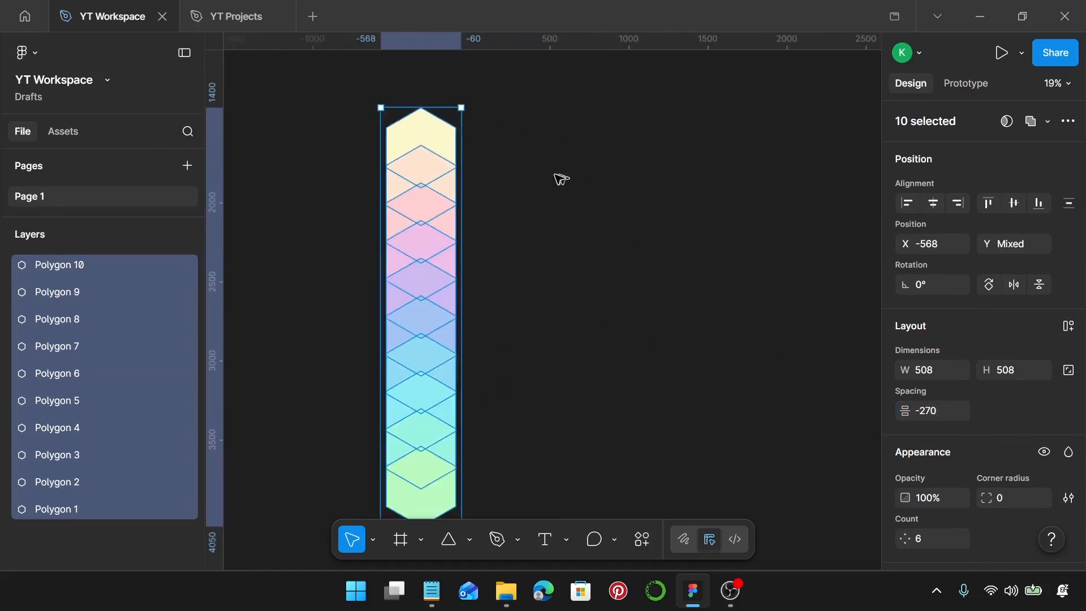
{"action": "left_click", "coordinate": [560, 177]}
{"action": "scroll", "coordinate": [558, 178], "scroll_direction": "left", "scroll_amount": 3}
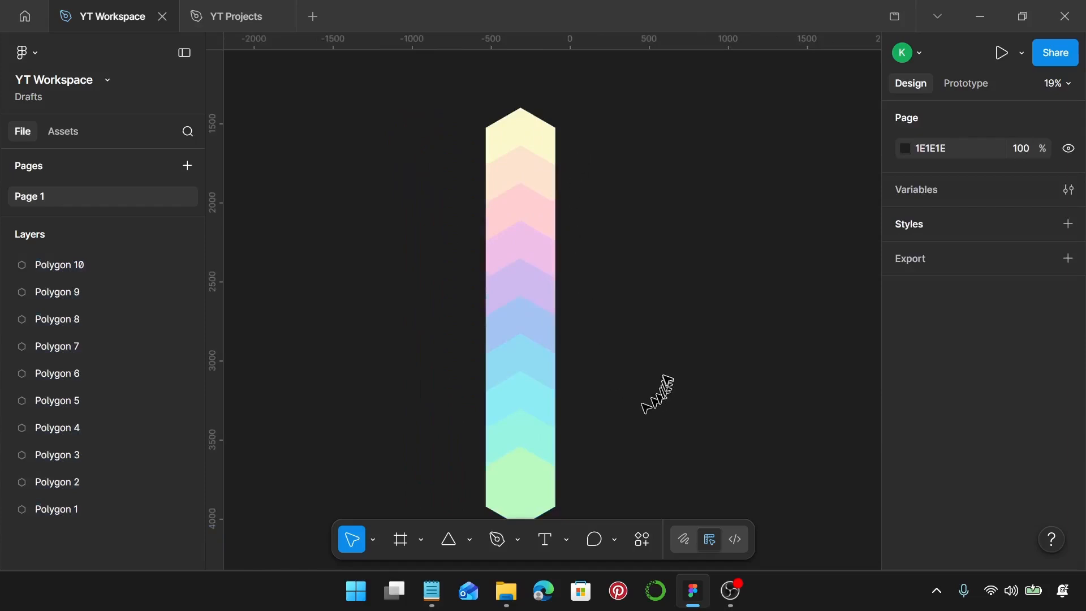
{"action": "scroll", "coordinate": [656, 385], "scroll_direction": "down", "scroll_amount": 1}
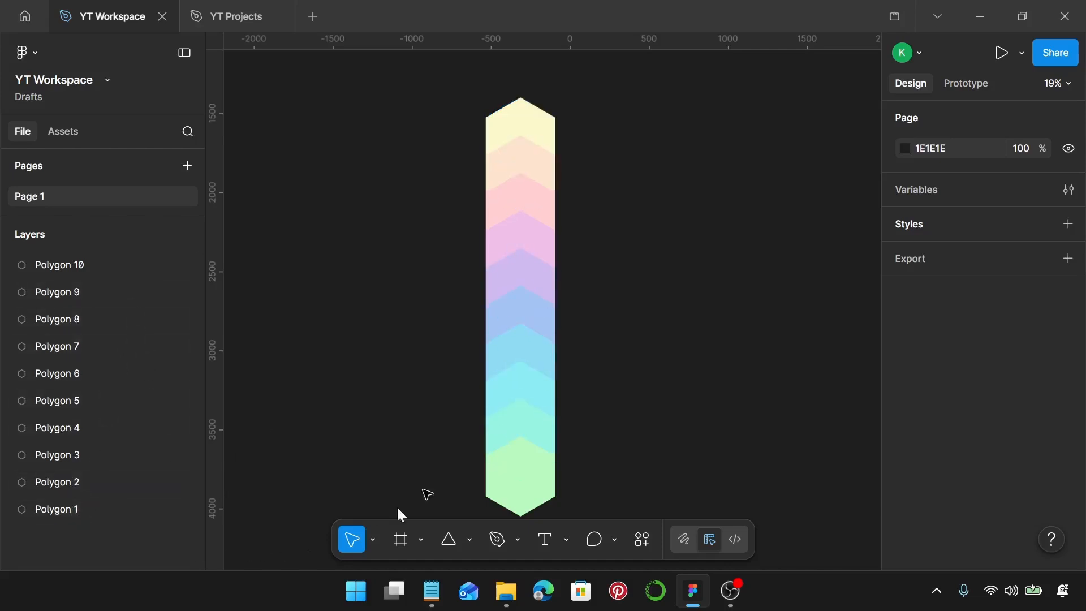
Reverse the layer order of the ten hexagons so Polygon 1 is in front and Polygon 10 at the back
{"action": "left_click", "coordinate": [512, 465]}
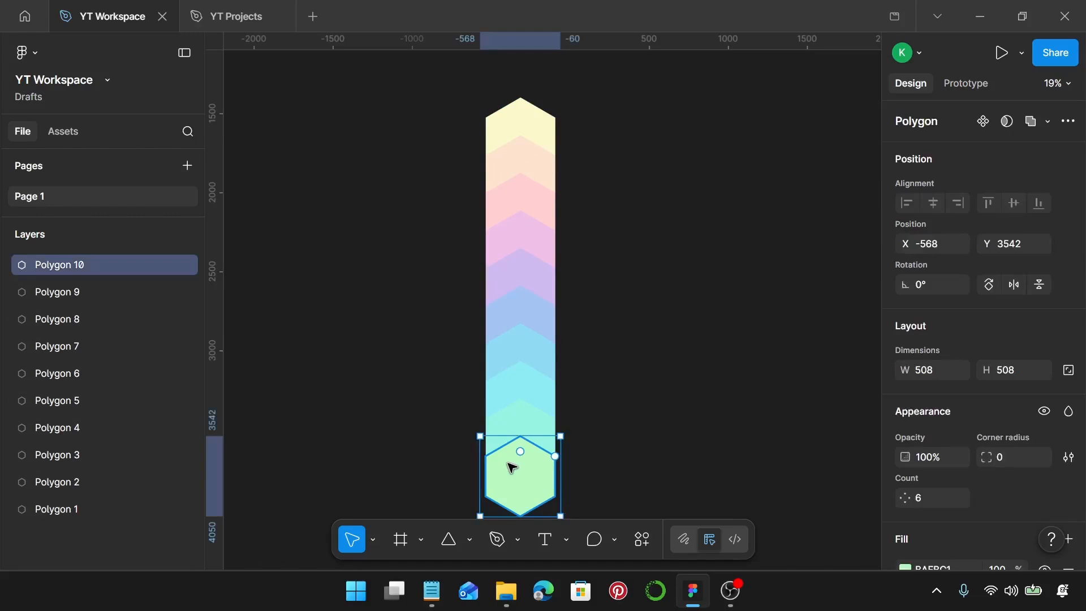
{"action": "key", "text": "ctrl+shift+bracketleft"}
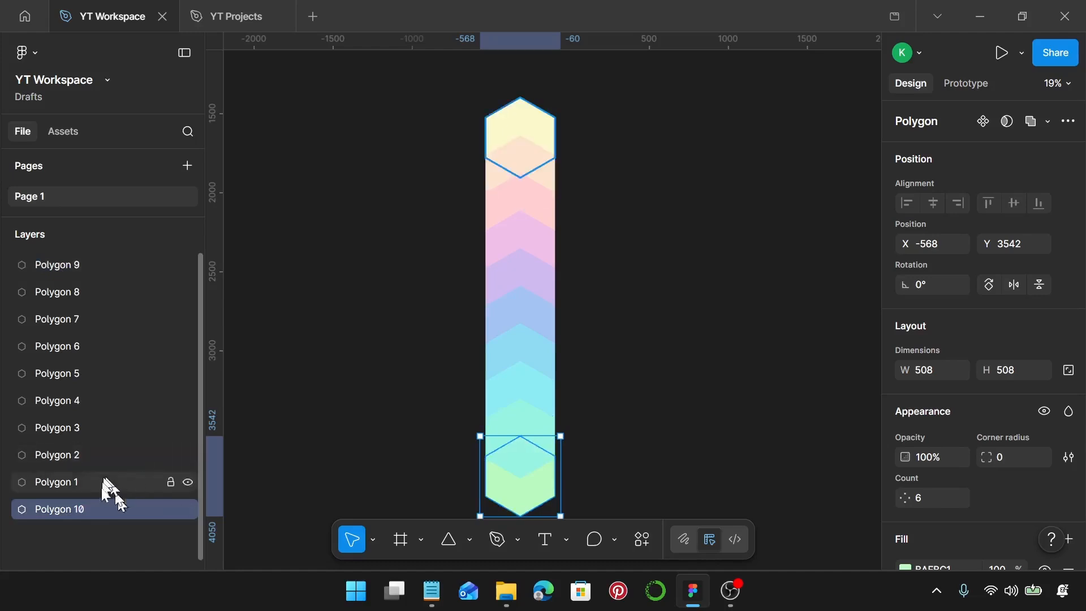
{"action": "left_click", "coordinate": [77, 272]}
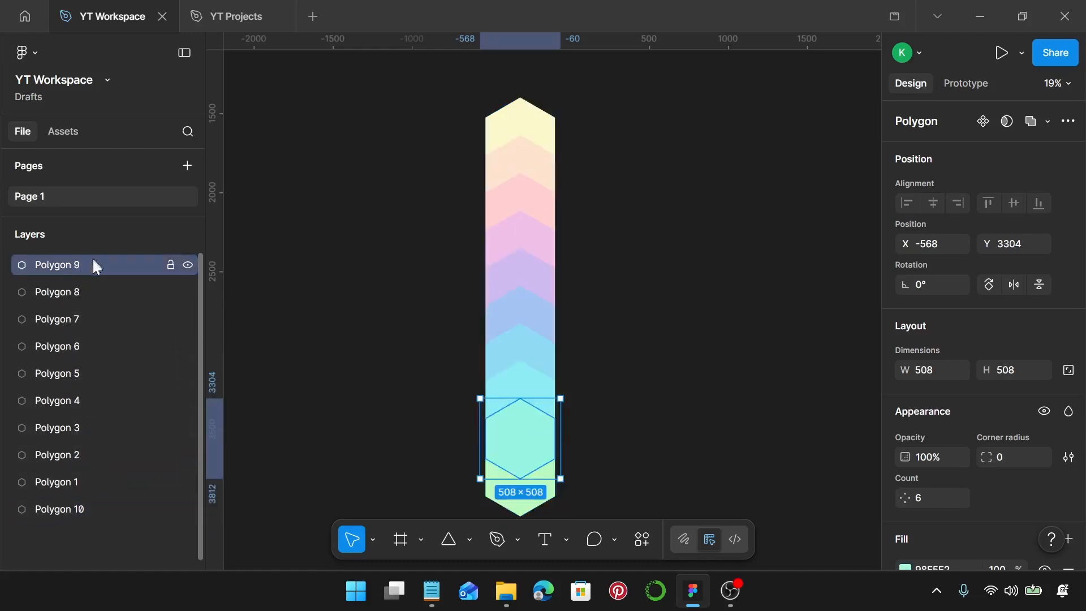
{"action": "left_click_drag", "start_coordinate": [93, 257], "coordinate": [119, 465]}
{"action": "left_click_drag", "start_coordinate": [120, 269], "coordinate": [124, 441]}
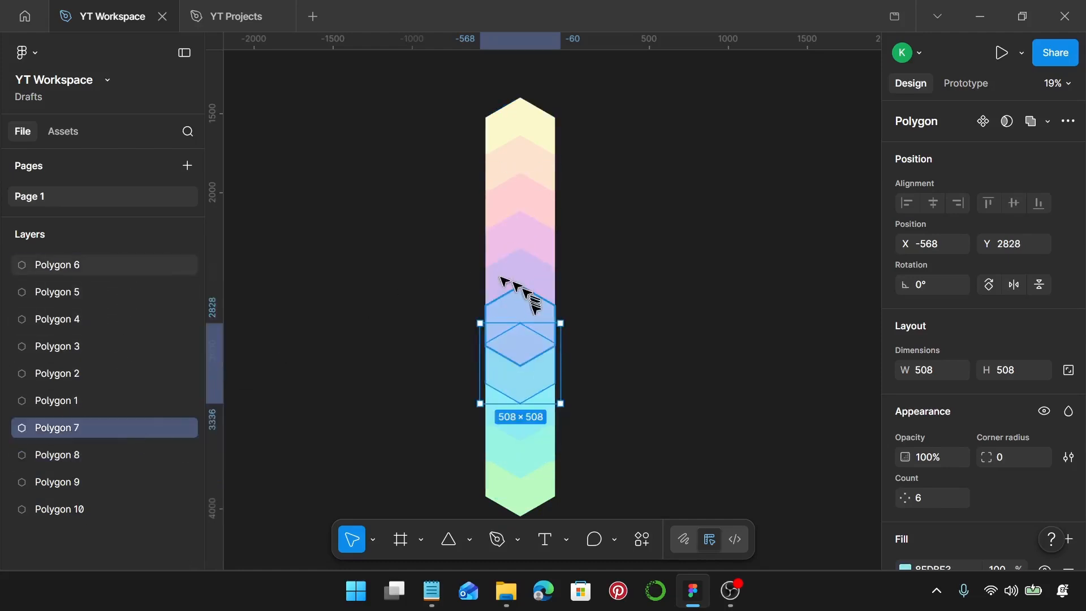
{"action": "left_click_drag", "start_coordinate": [109, 265], "coordinate": [114, 416]}
{"action": "left_click_drag", "start_coordinate": [117, 264], "coordinate": [116, 387]}
{"action": "left_click", "coordinate": [118, 271]}
{"action": "left_click_drag", "start_coordinate": [119, 273], "coordinate": [104, 308]}
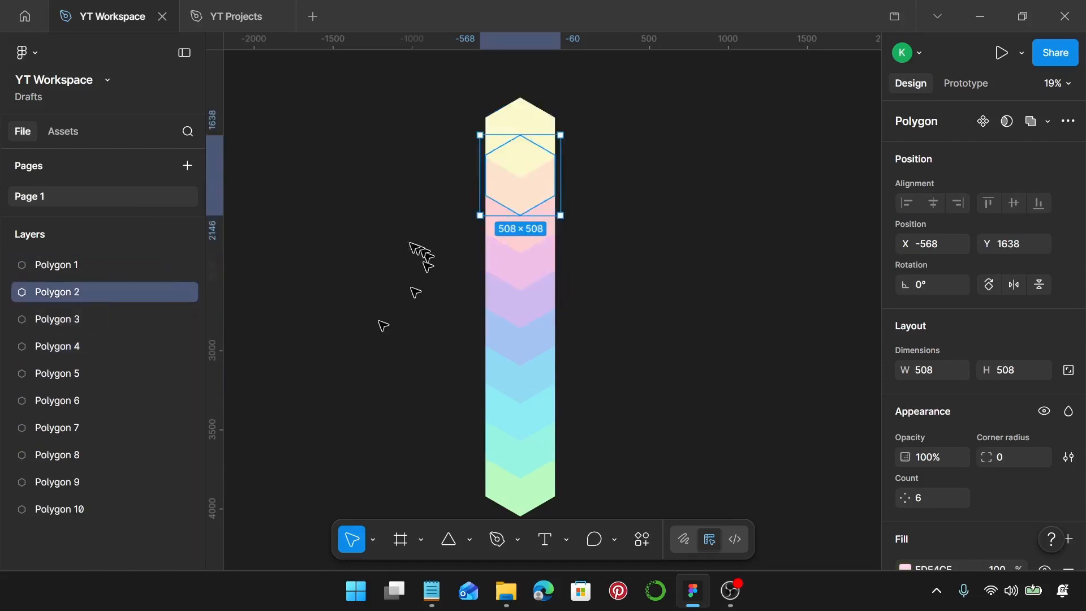
{"action": "left_click", "coordinate": [357, 236]}
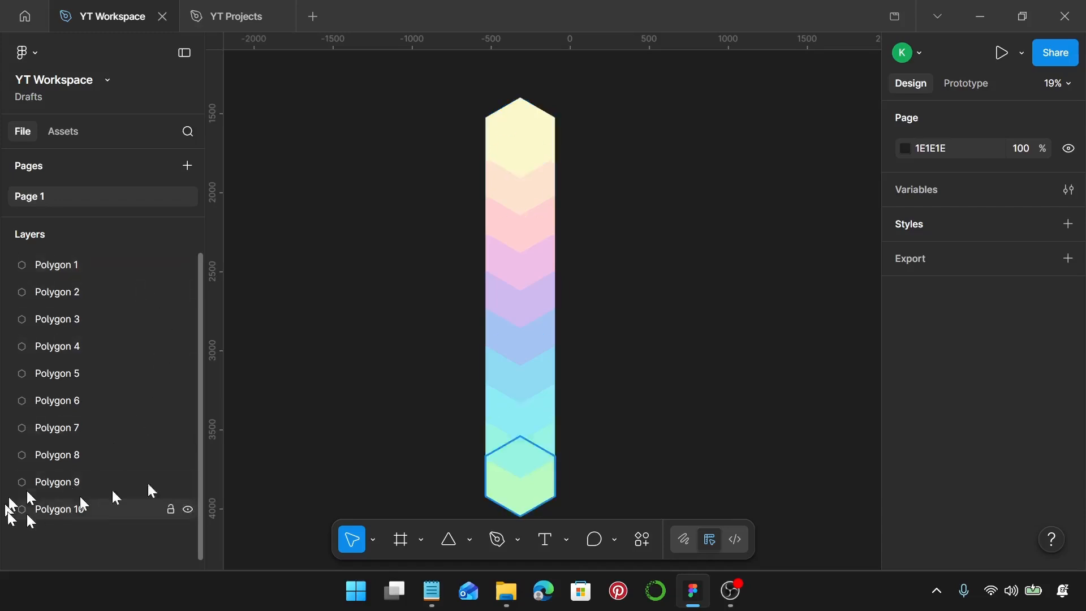
Review the hexagons' fill colour codes in Notepad against the coloured column, and return to Figma
{"action": "left_click", "coordinate": [431, 594]}
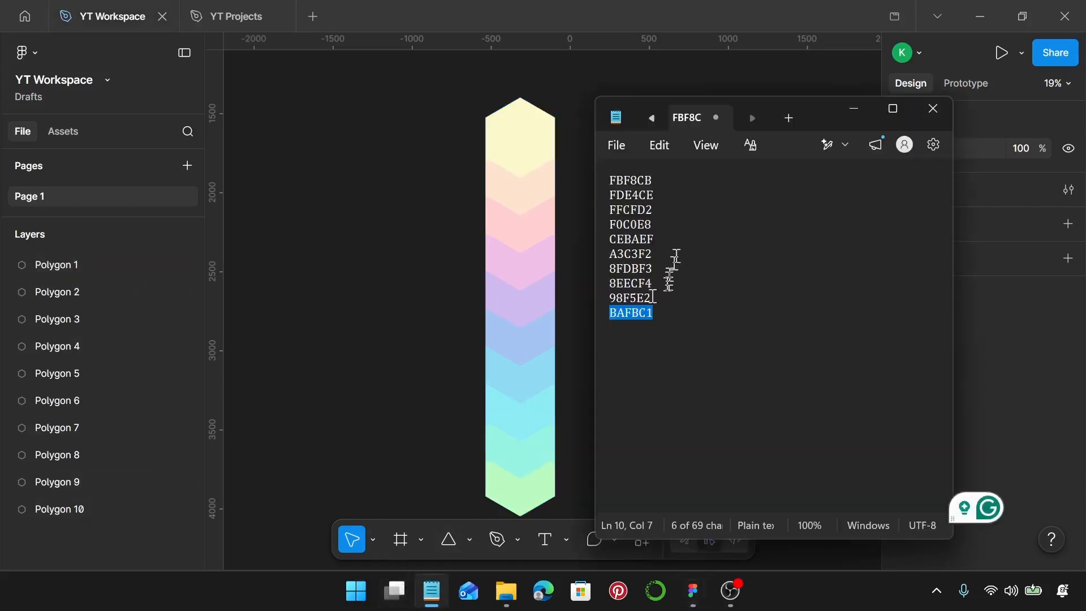
{"action": "left_click", "coordinate": [655, 179]}
{"action": "left_click", "coordinate": [637, 180]}
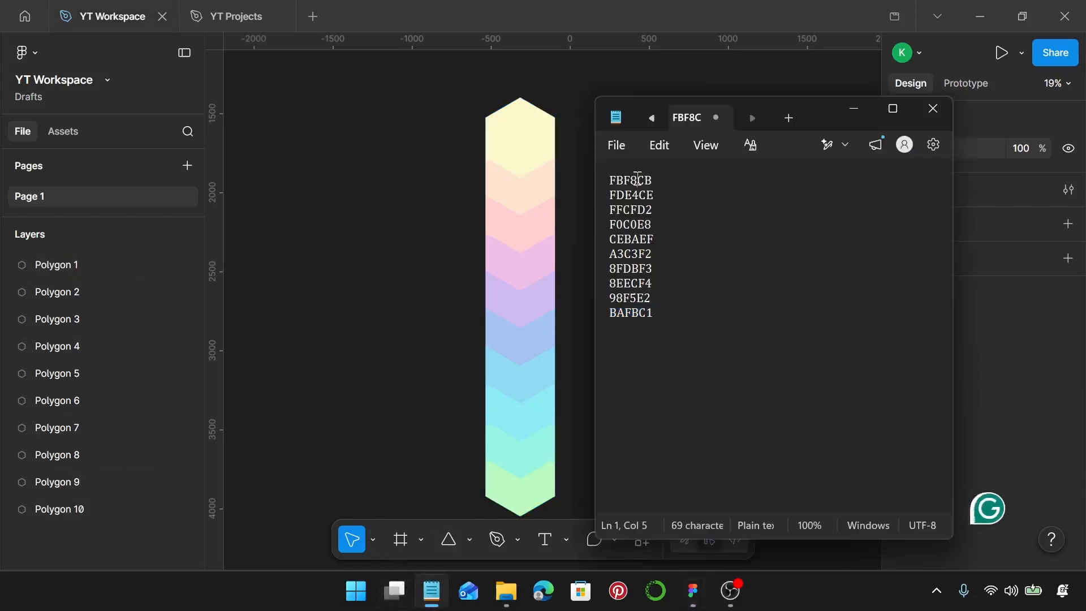
{"action": "left_click", "coordinate": [645, 195]}
{"action": "left_click", "coordinate": [639, 210]}
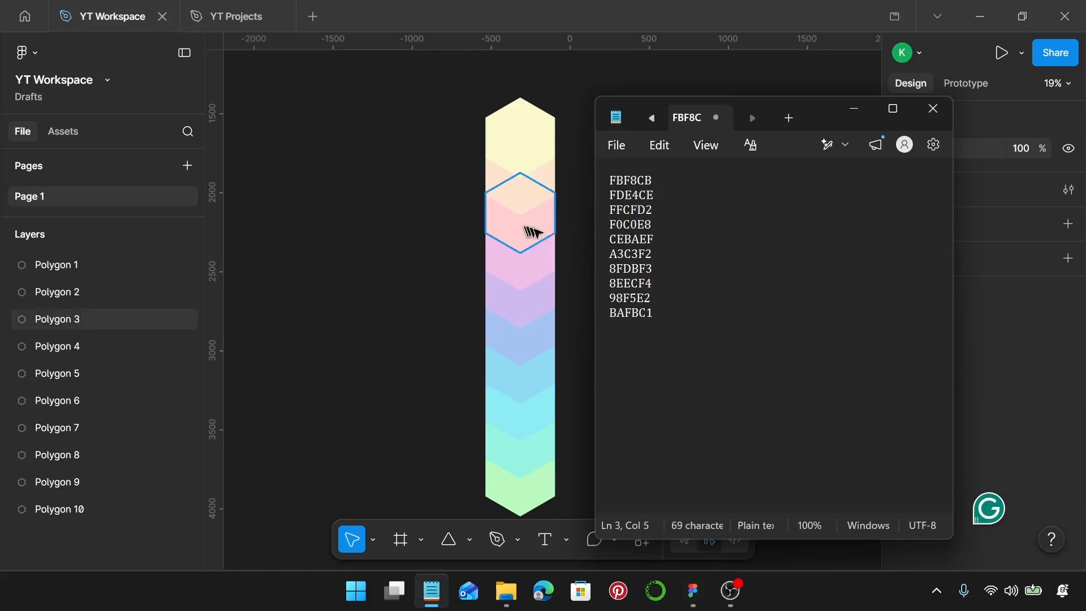
{"action": "left_click", "coordinate": [644, 314]}
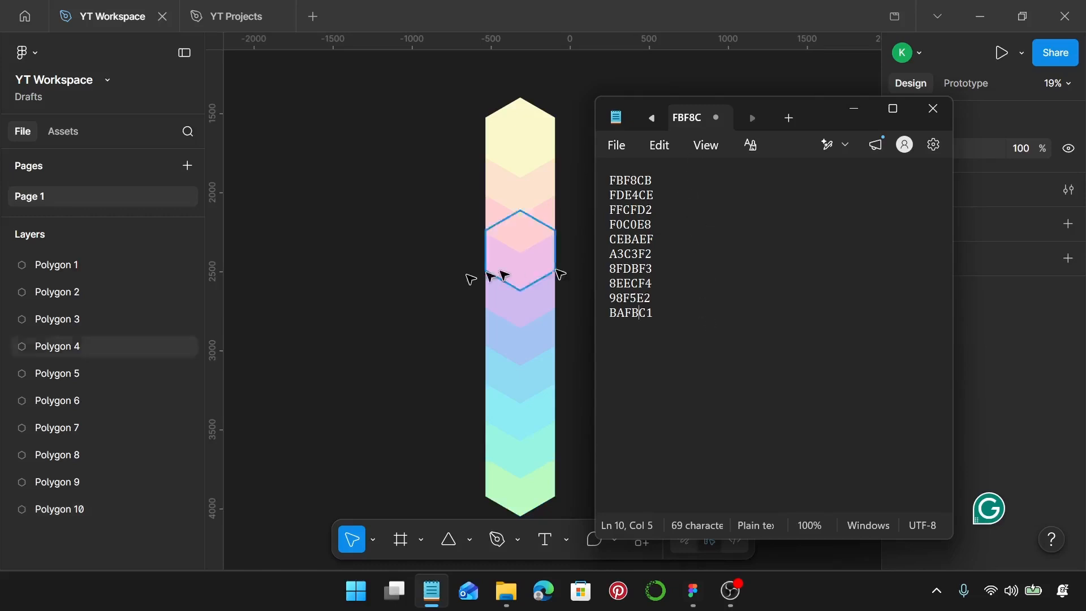
{"action": "left_click", "coordinate": [444, 281]}
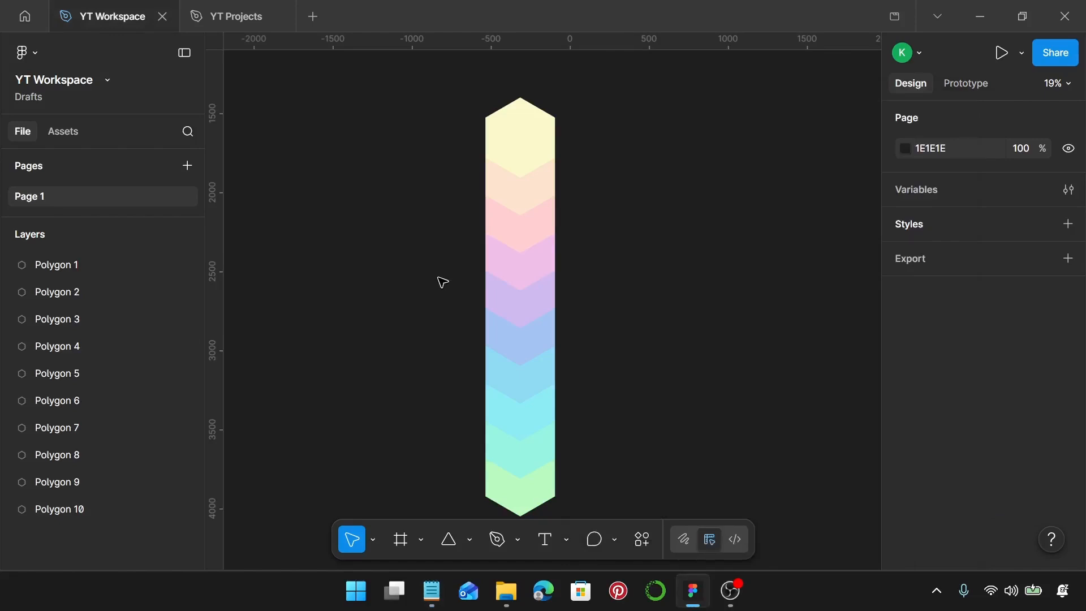
Add an iPhone 16 & 17 Pro Max frame and position it beside the upper half of the hexagon column
{"action": "key", "text": "f"}
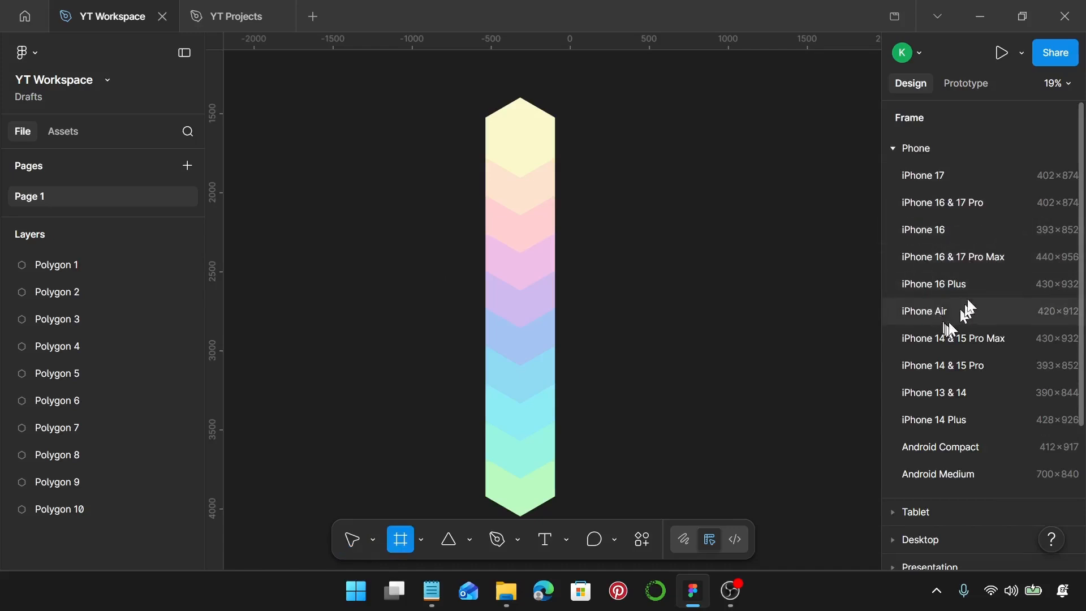
{"action": "left_click", "coordinate": [974, 256]}
{"action": "left_click_drag", "start_coordinate": [582, 262], "coordinate": [636, 195]}
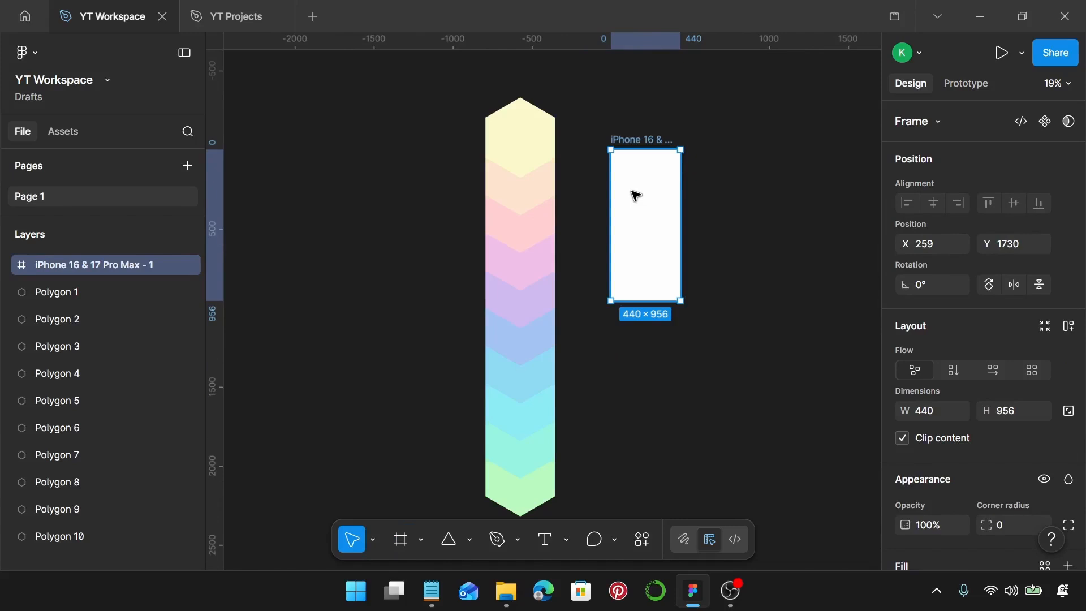
Add the text "Now Loading" near the middle of the phone frame and keep it selected with its typography settings in view
{"action": "key", "text": "t"}
{"action": "scroll", "coordinate": [635, 195], "scroll_direction": "up", "scroll_amount": 4}
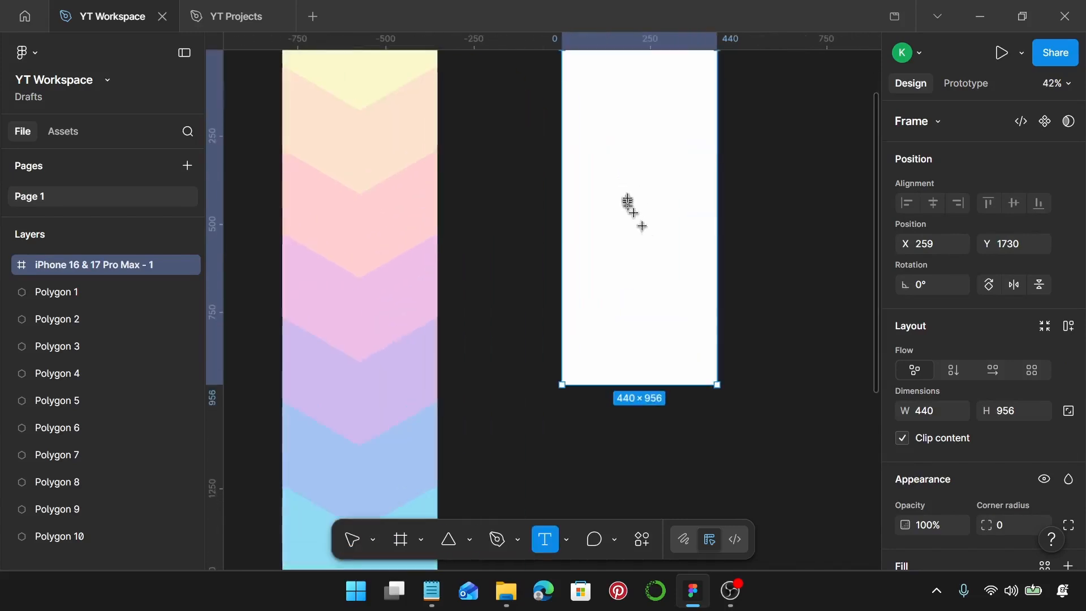
{"action": "left_click", "coordinate": [629, 199]}
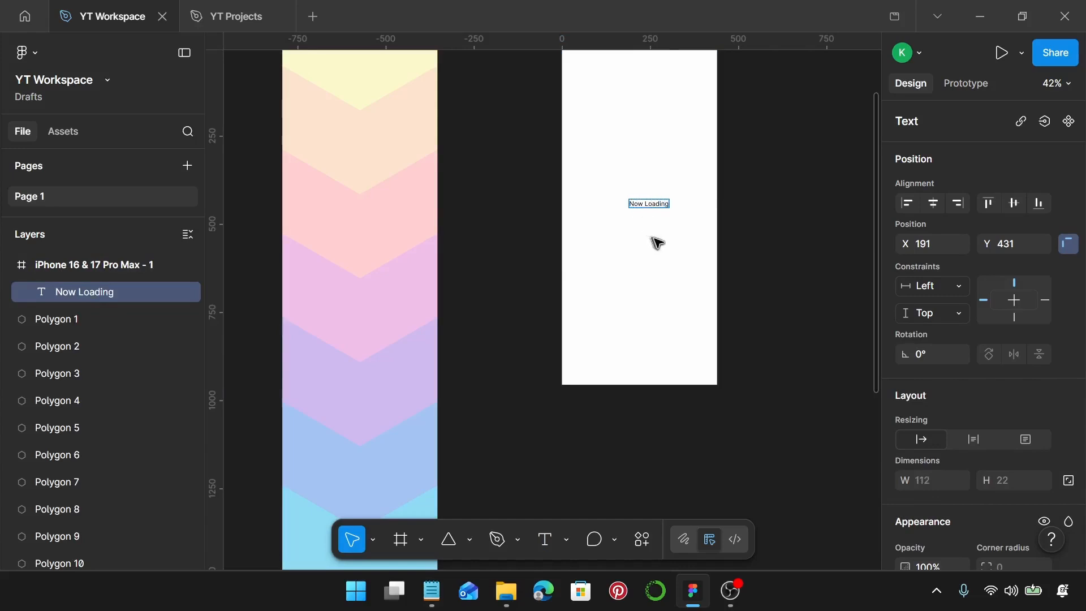
{"action": "key", "text": "Escape"}
{"action": "scroll", "coordinate": [654, 241], "scroll_direction": "up", "scroll_amount": 2}
{"action": "scroll", "coordinate": [1030, 359], "scroll_direction": "down", "scroll_amount": 6}
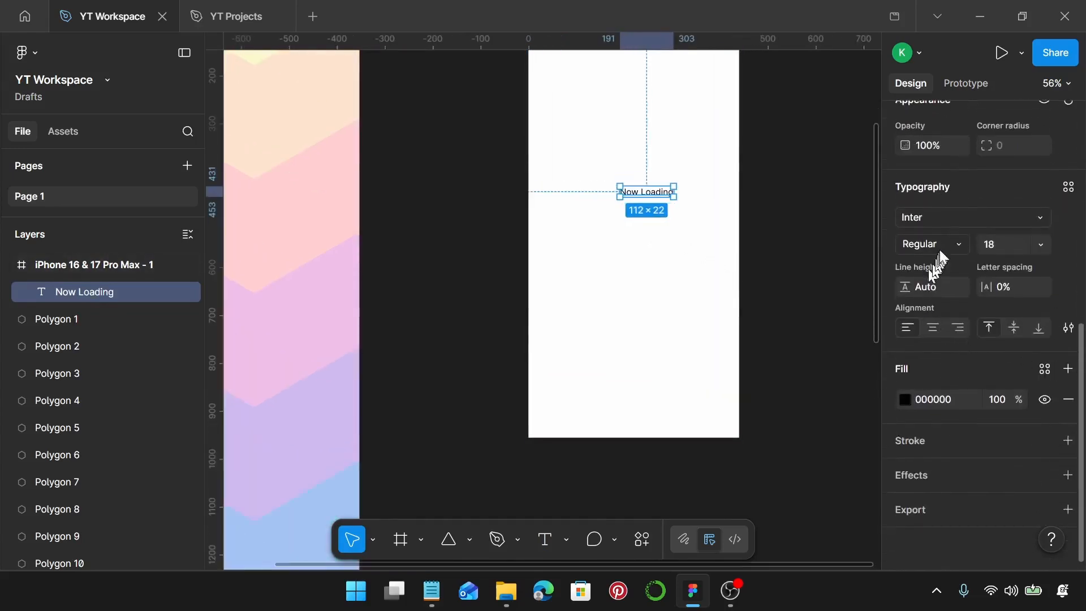
Change the font of the "Now Loading" text to Sofia
{"action": "left_click", "coordinate": [952, 218]}
{"action": "type", "text": "fo"}
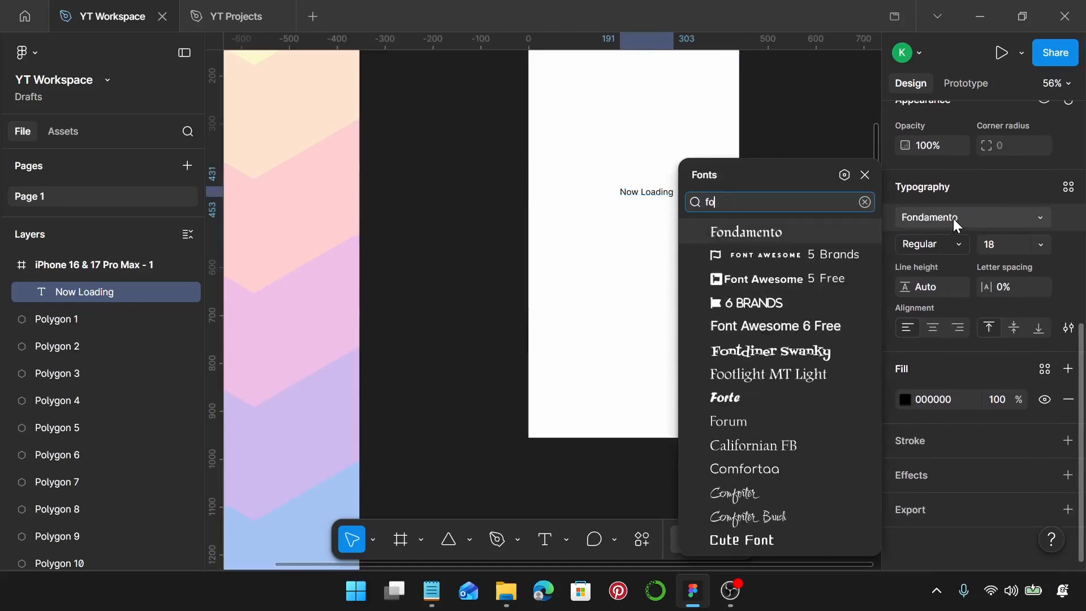
{"action": "type", "text": "nt"}
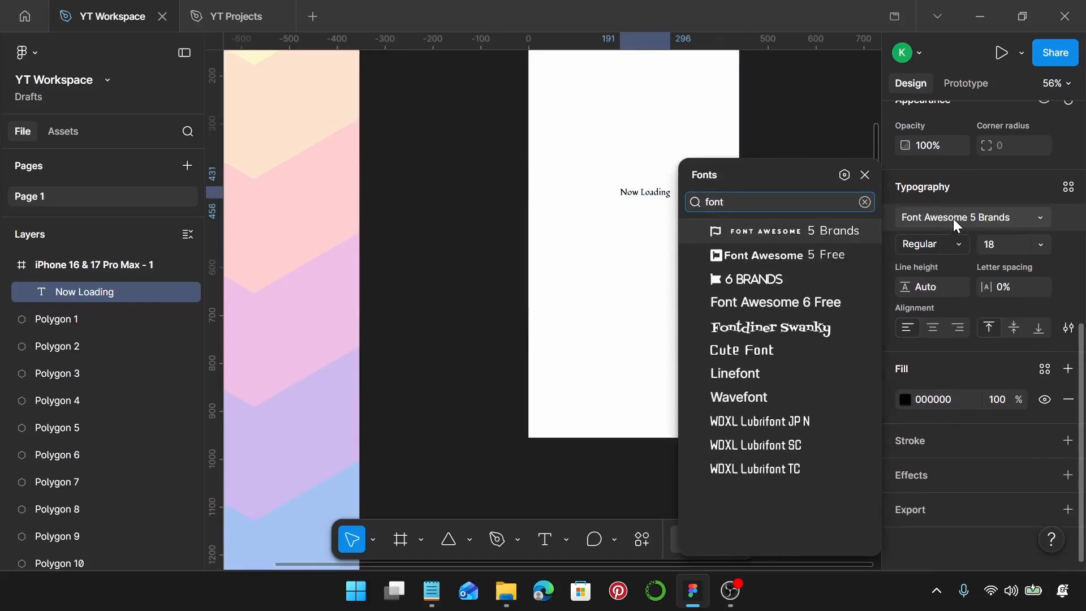
{"action": "key", "text": "BackSpace"}
{"action": "key", "text": "BackSpace"}
{"action": "key", "text": "BackSpace"}
{"action": "key", "text": "BackSpace"}
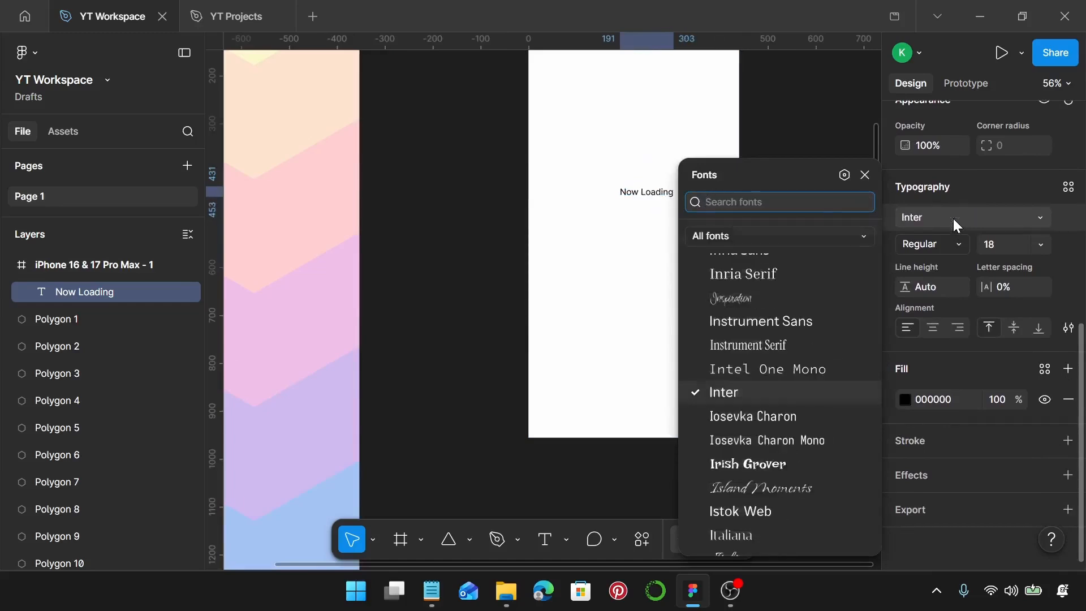
{"action": "type", "text": "sof"}
{"action": "left_click", "coordinate": [838, 258]}
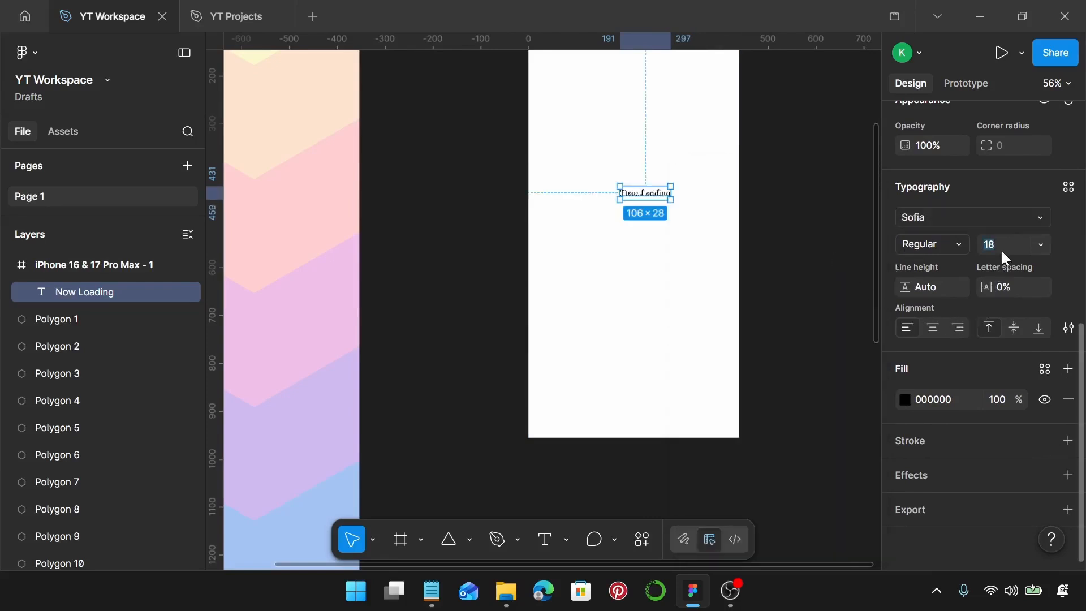
Set the "Now Loading" text's font size to 44 and its line height to 48
{"action": "key", "text": "Return"}
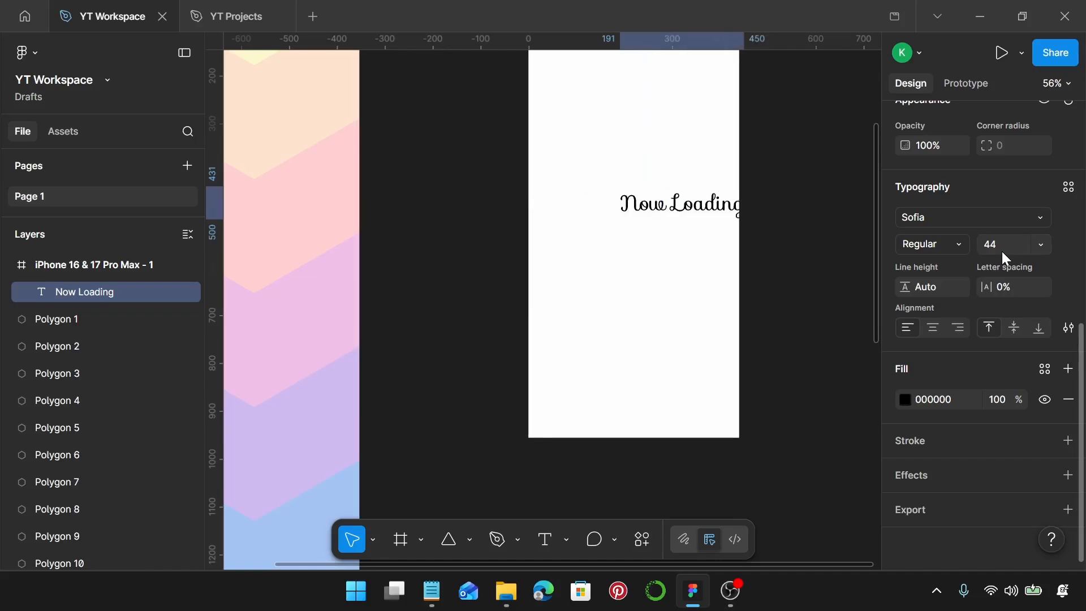
{"action": "left_click", "coordinate": [940, 286]}
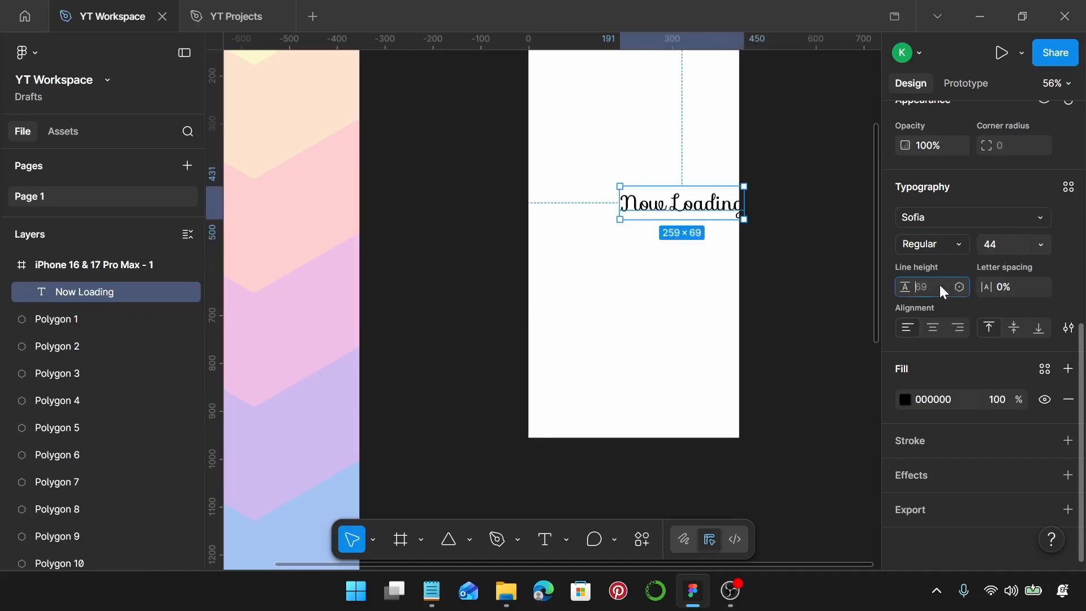
{"action": "type", "text": "48"}
{"action": "key", "text": "Return"}
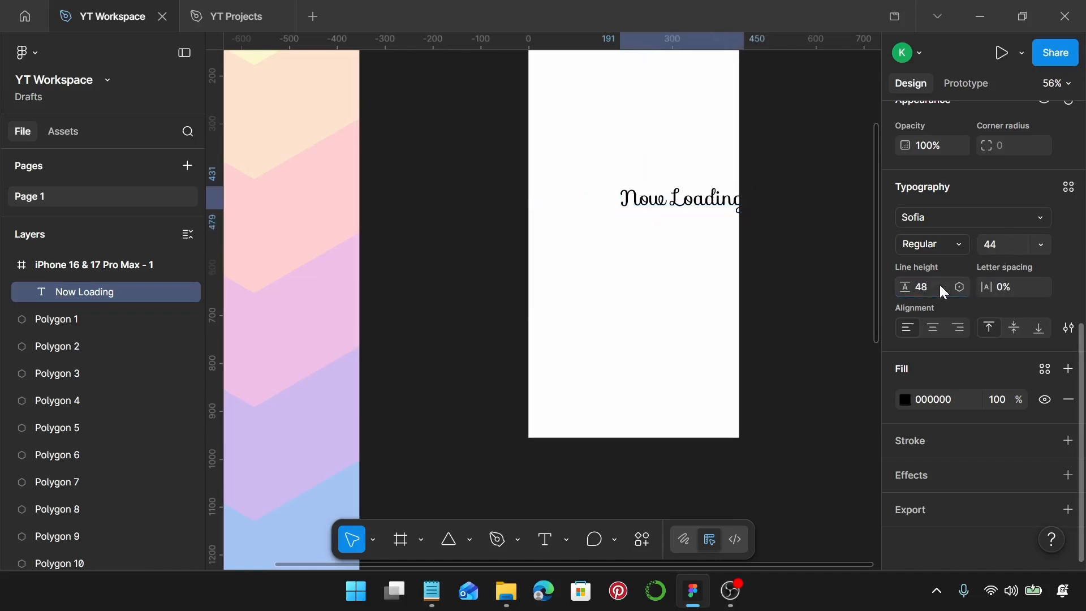
Centre the "Now Loading" text horizontally and vertically in the phone frame, then deselect it
{"action": "scroll", "coordinate": [686, 192], "scroll_direction": "up", "scroll_amount": 1}
{"action": "scroll", "coordinate": [687, 209], "scroll_direction": "up", "scroll_amount": 2}
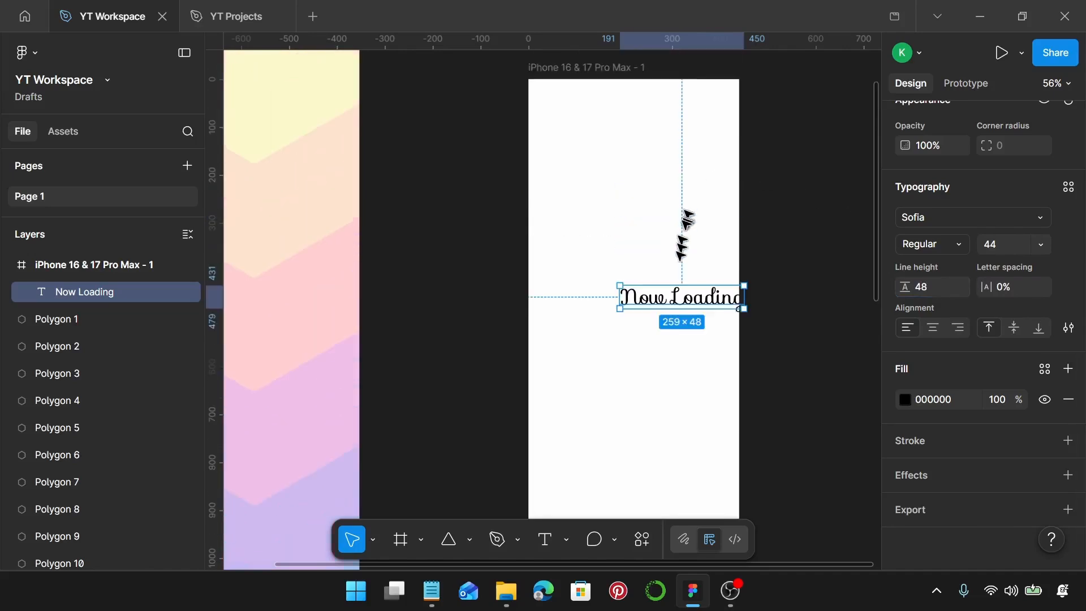
{"action": "left_click_drag", "start_coordinate": [683, 300], "coordinate": [640, 315]}
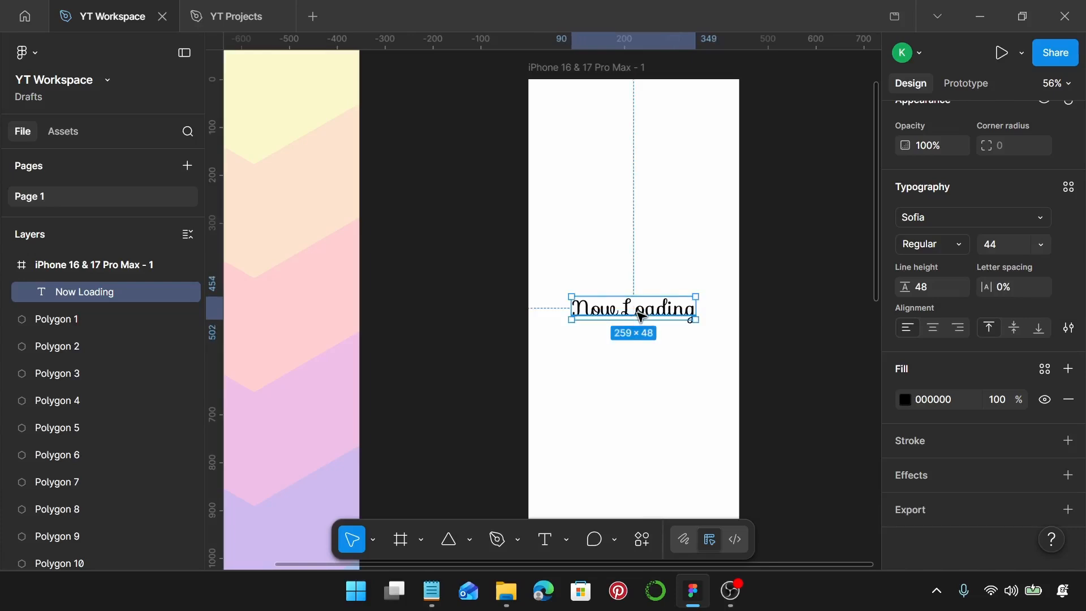
{"action": "scroll", "coordinate": [641, 315], "scroll_direction": "down", "scroll_amount": 5}
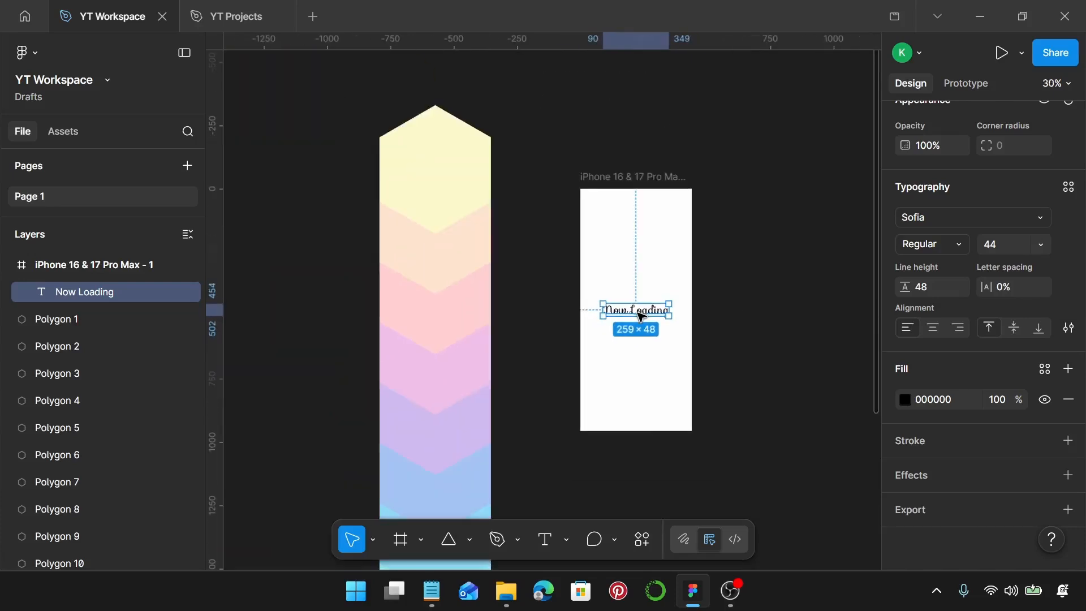
{"action": "scroll", "coordinate": [640, 315], "scroll_direction": "down", "scroll_amount": 1}
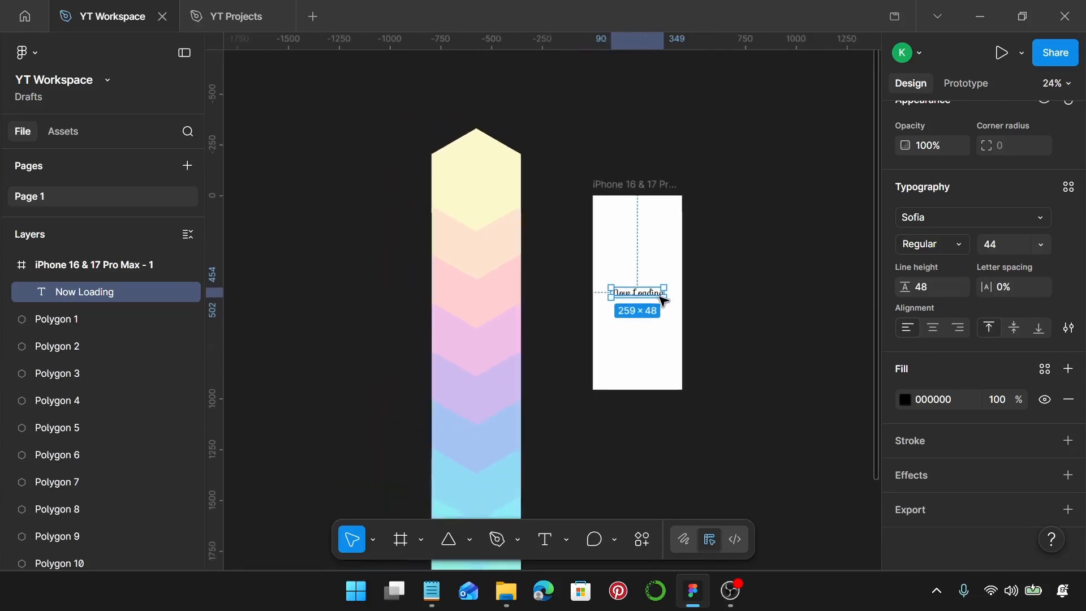
{"action": "left_click", "coordinate": [710, 310]}
Add a second iPhone 16 & 17 Pro Max frame on the free side of the hexagon column, beside its upper half
{"action": "scroll", "coordinate": [712, 311], "scroll_direction": "down", "scroll_amount": 2}
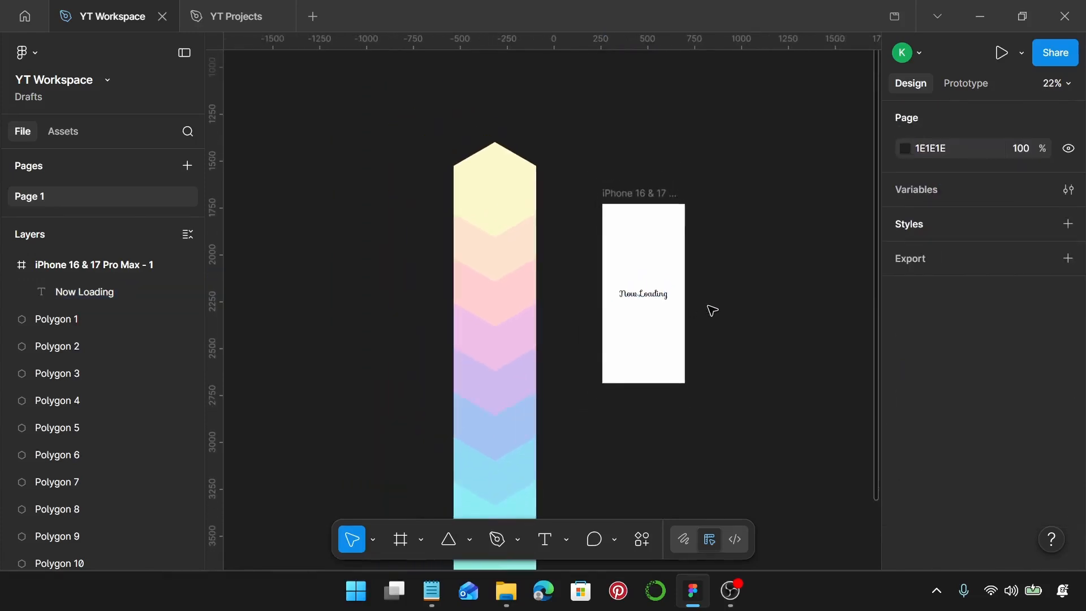
{"action": "scroll", "coordinate": [711, 311], "scroll_direction": "down", "scroll_amount": 2}
{"action": "key", "text": "f"}
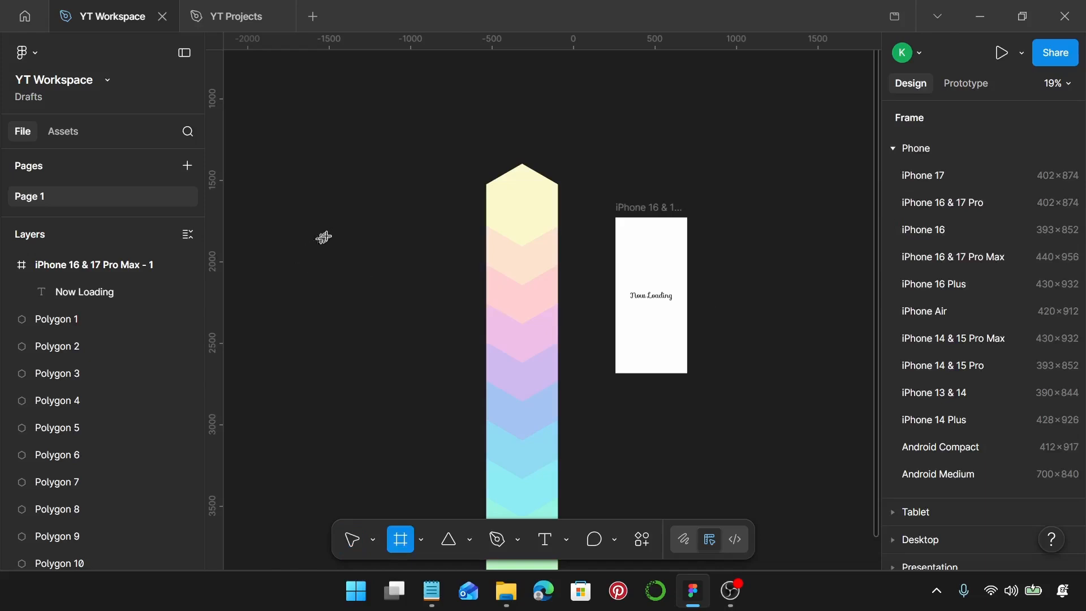
{"action": "left_click", "coordinate": [348, 206]}
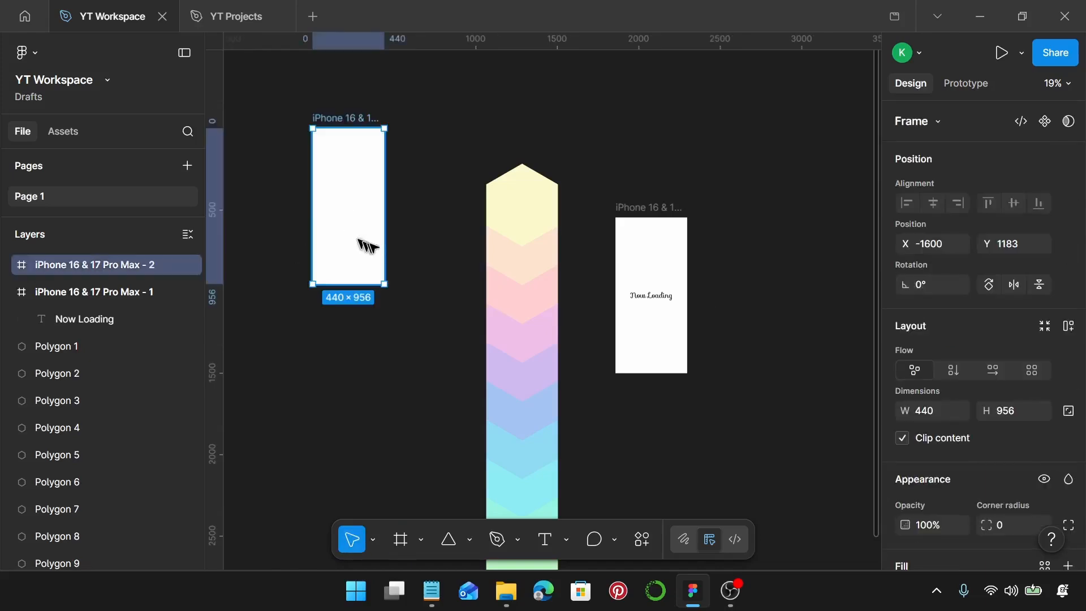
{"action": "left_click_drag", "start_coordinate": [351, 226], "coordinate": [395, 282]}
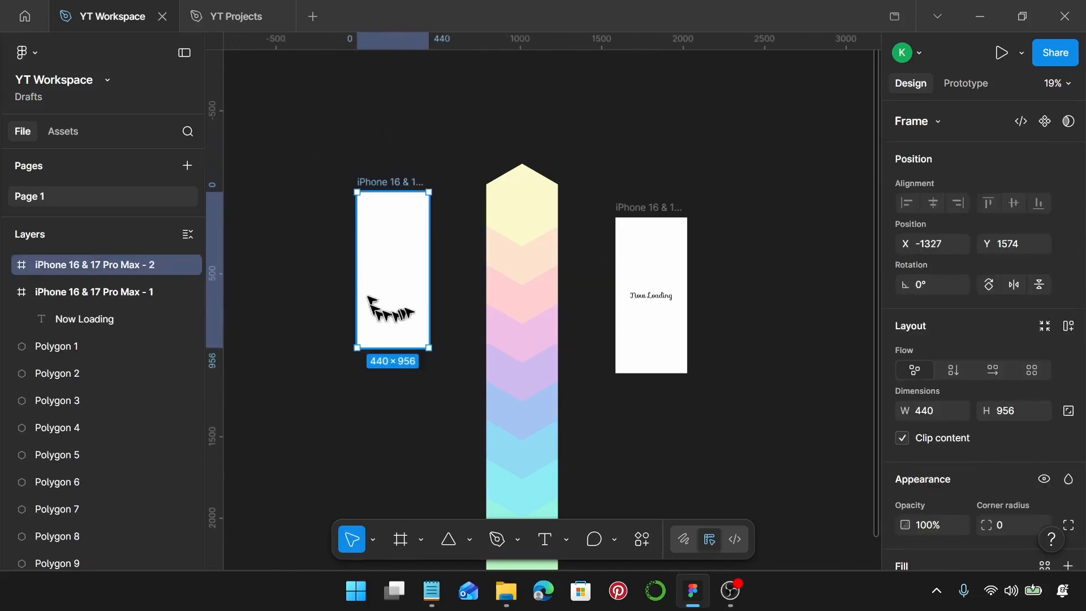
Set the second phone frame's height to 2257, keeping its width at 440
{"action": "left_click", "coordinate": [1010, 410]}
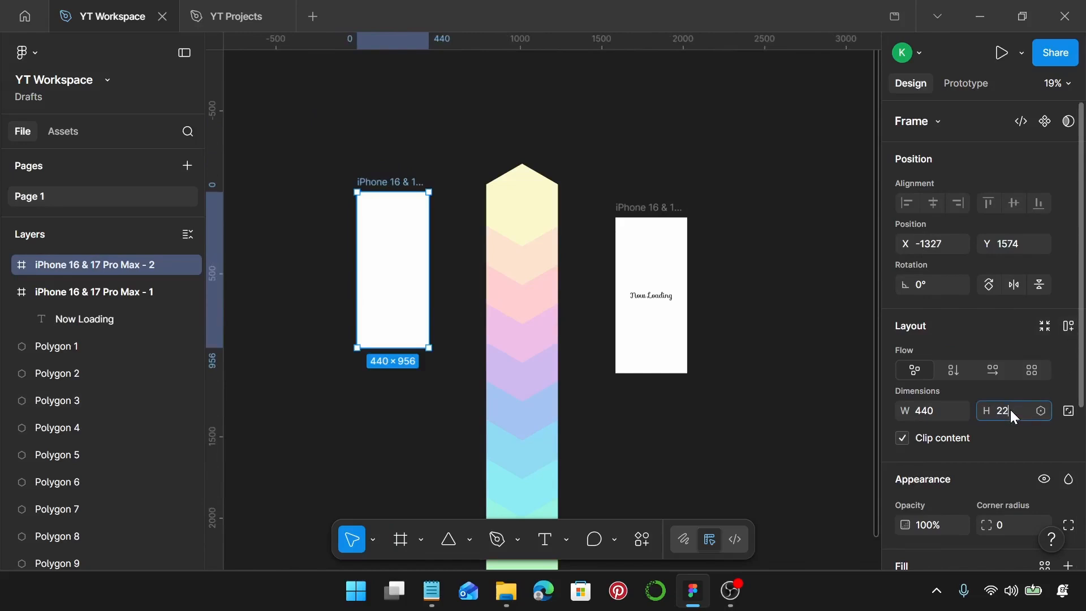
{"action": "type", "text": "2257"}
{"action": "key", "text": "Return"}
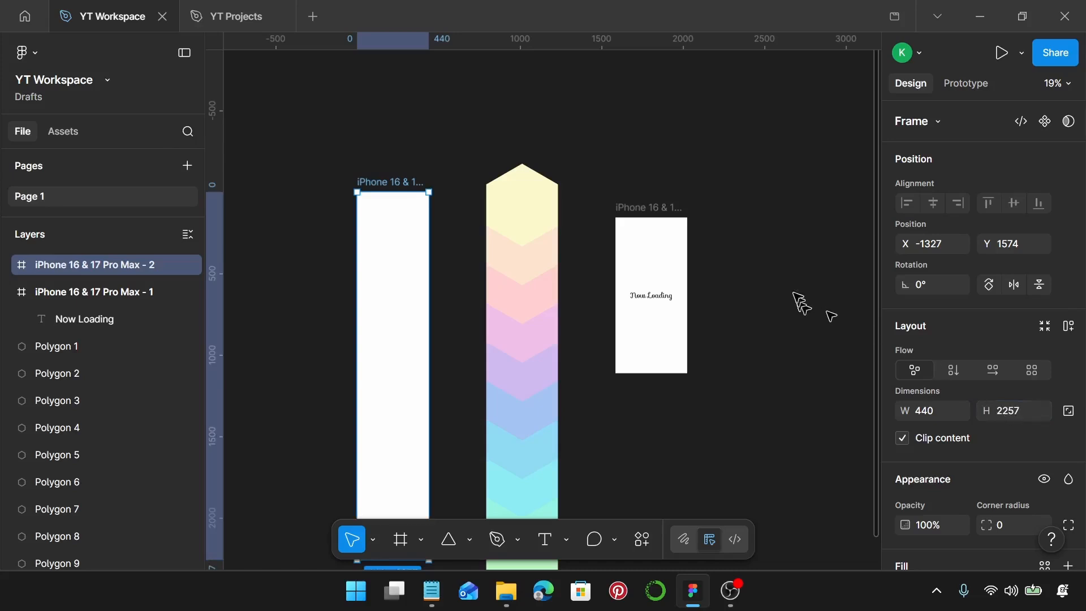
Move all ten hexagons into the tall frame, with the column's straight sides aligned to the frame's side edges
{"action": "scroll", "coordinate": [655, 242], "scroll_direction": "down", "scroll_amount": 3}
{"action": "left_click_drag", "start_coordinate": [529, 198], "coordinate": [581, 503]}
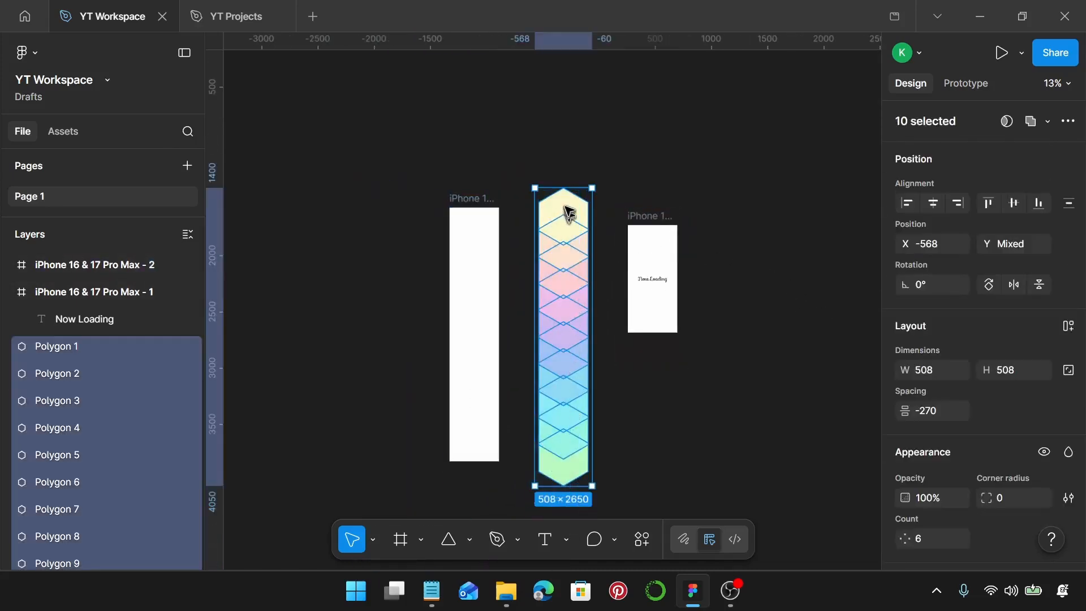
{"action": "left_click_drag", "start_coordinate": [568, 212], "coordinate": [473, 214]}
{"action": "scroll", "coordinate": [479, 237], "scroll_direction": "up", "scroll_amount": 5}
{"action": "scroll", "coordinate": [368, 141], "scroll_direction": "up", "scroll_amount": 15}
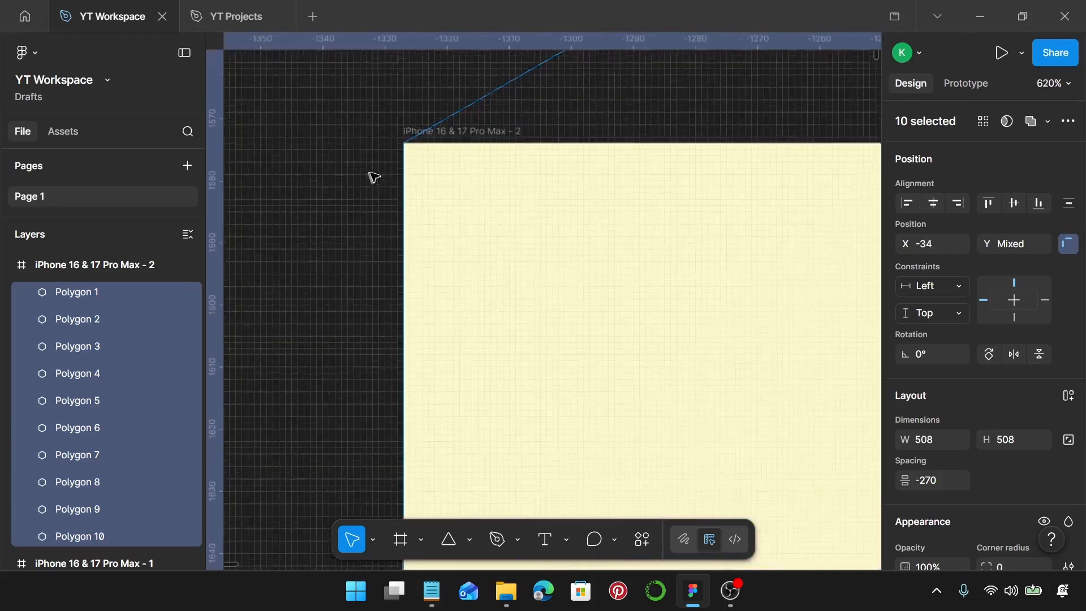
{"action": "scroll", "coordinate": [416, 142], "scroll_direction": "up", "scroll_amount": 3}
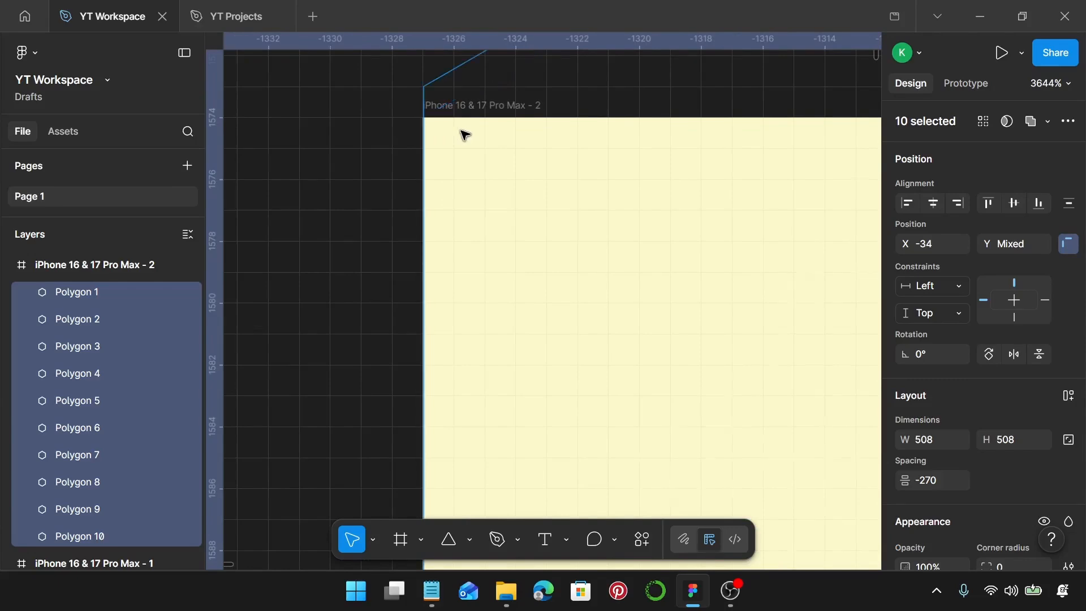
{"action": "scroll", "coordinate": [464, 134], "scroll_direction": "down", "scroll_amount": 10}
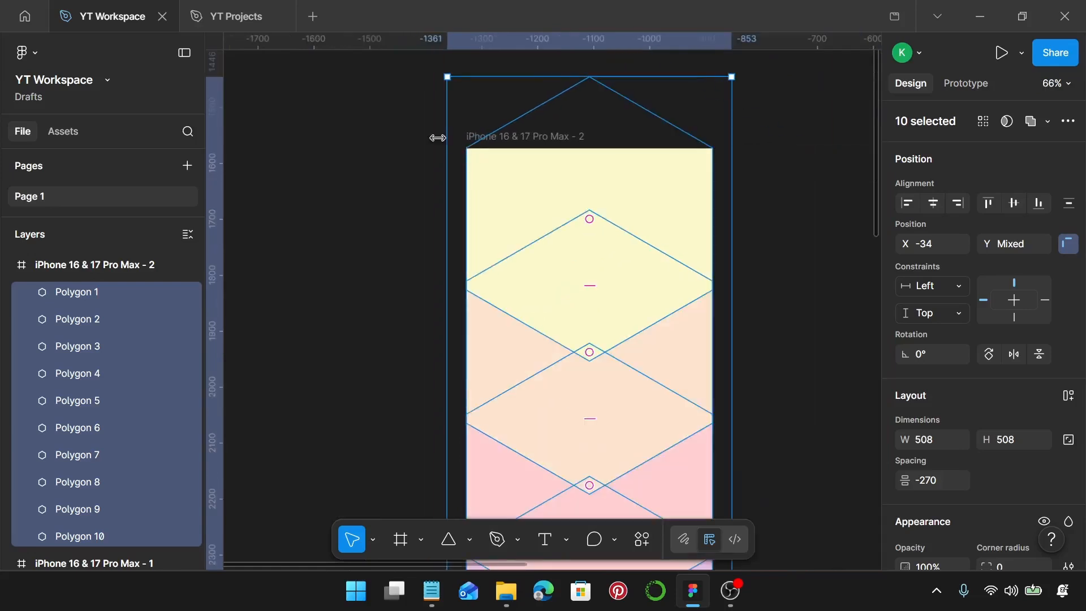
Rename the tall frame holding the hexagons as "Colors" and deselect it
{"action": "left_click", "coordinate": [437, 138]}
{"action": "double_click", "coordinate": [502, 137]}
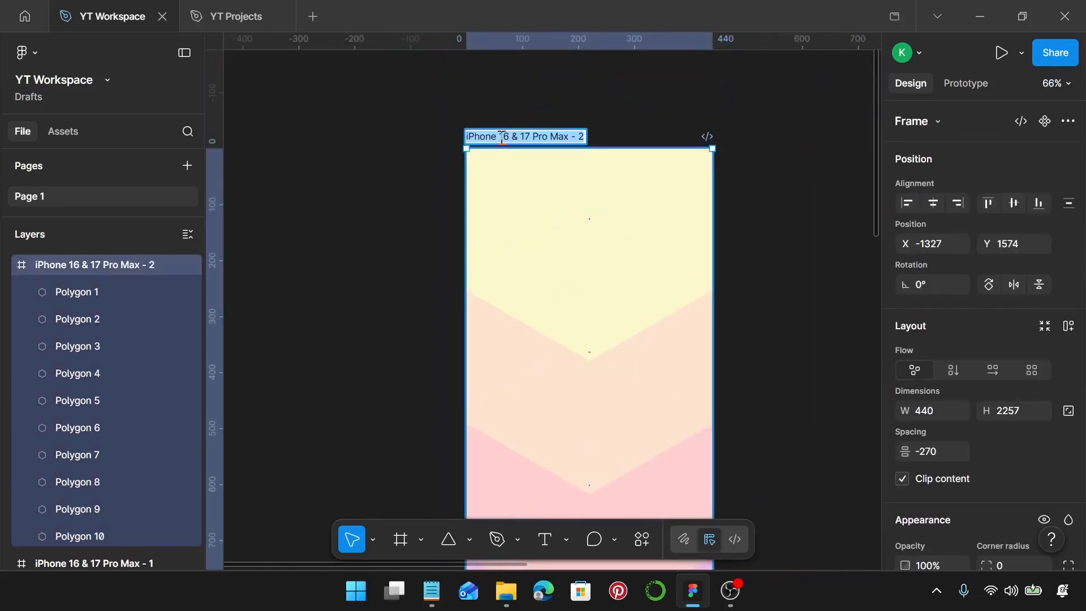
{"action": "type", "text": "q"}
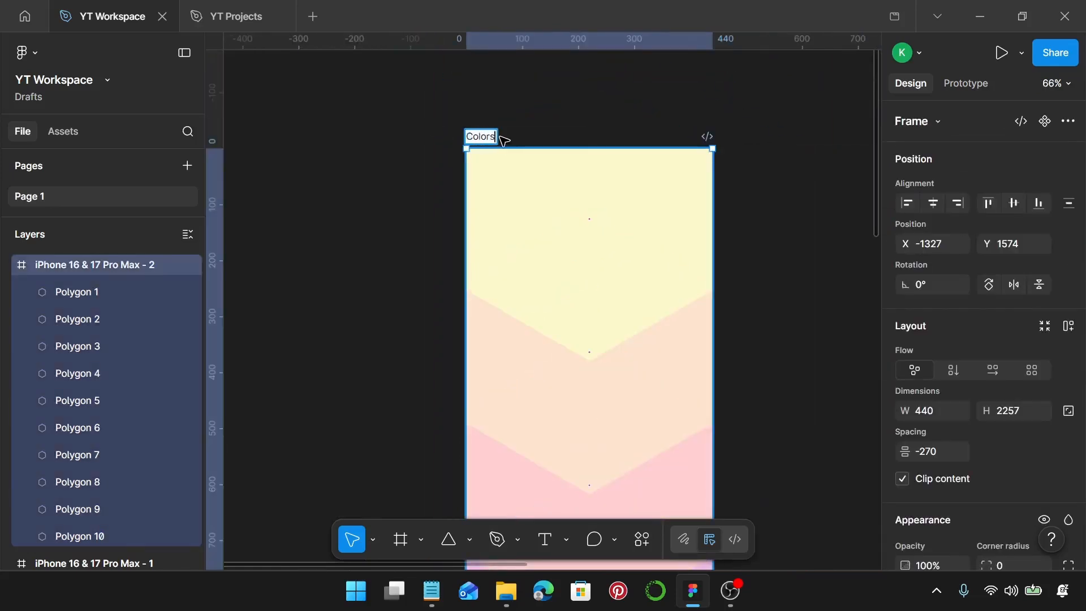
{"action": "key", "text": "Return"}
{"action": "scroll", "coordinate": [505, 144], "scroll_direction": "down", "scroll_amount": 5}
{"action": "left_click", "coordinate": [660, 205]}
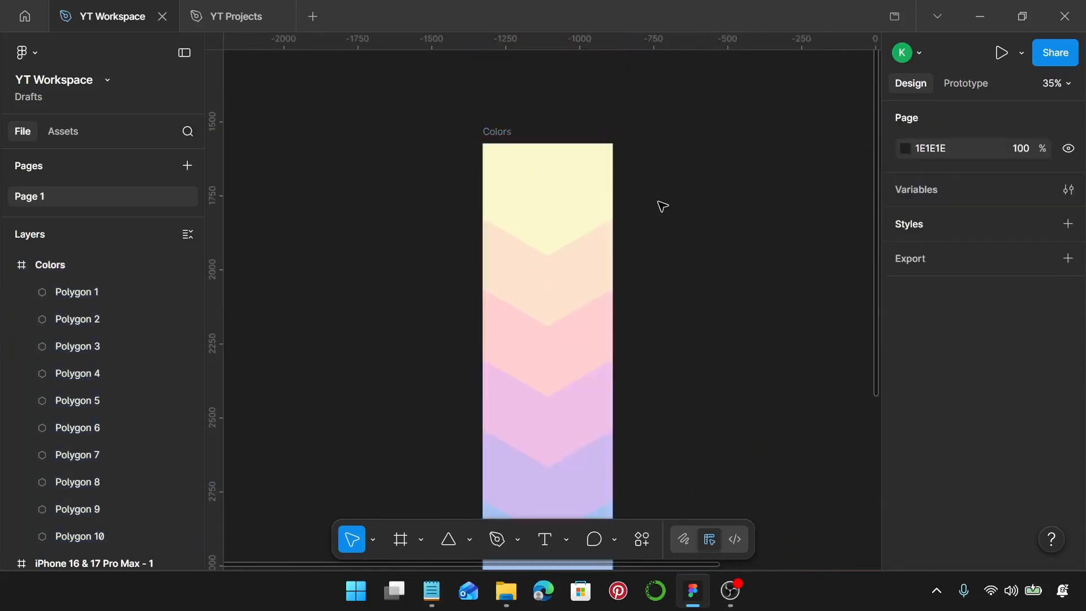
Select all ten hexagons in the Colors frame and shift them upward so the green hexagon fills more of the frame's lower end
{"action": "scroll", "coordinate": [660, 206], "scroll_direction": "down", "scroll_amount": 3}
{"action": "scroll", "coordinate": [662, 206], "scroll_direction": "up", "scroll_amount": 2}
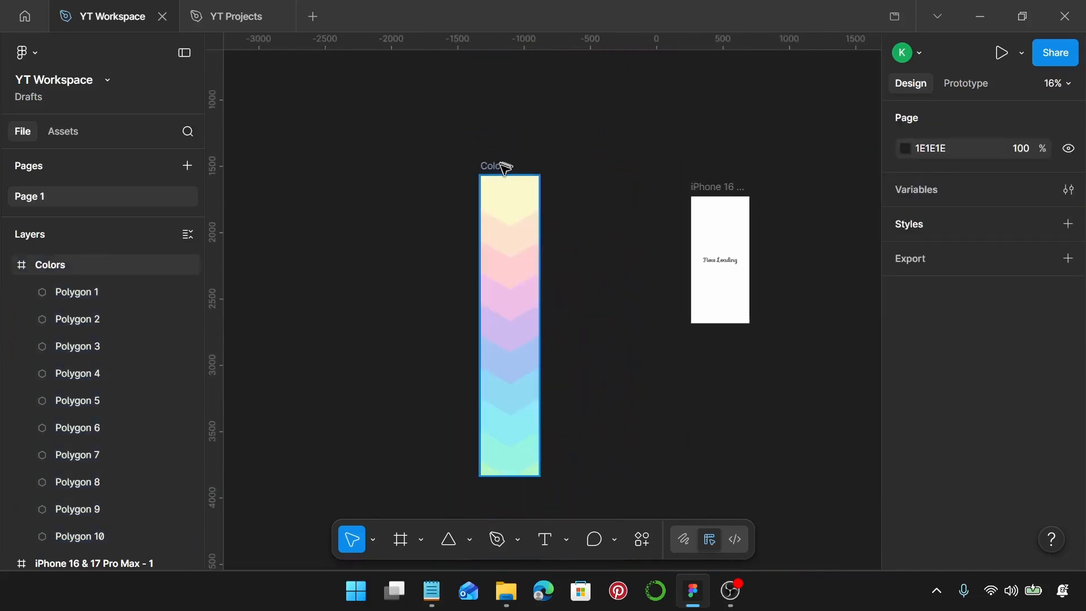
{"action": "left_click", "coordinate": [524, 212]}
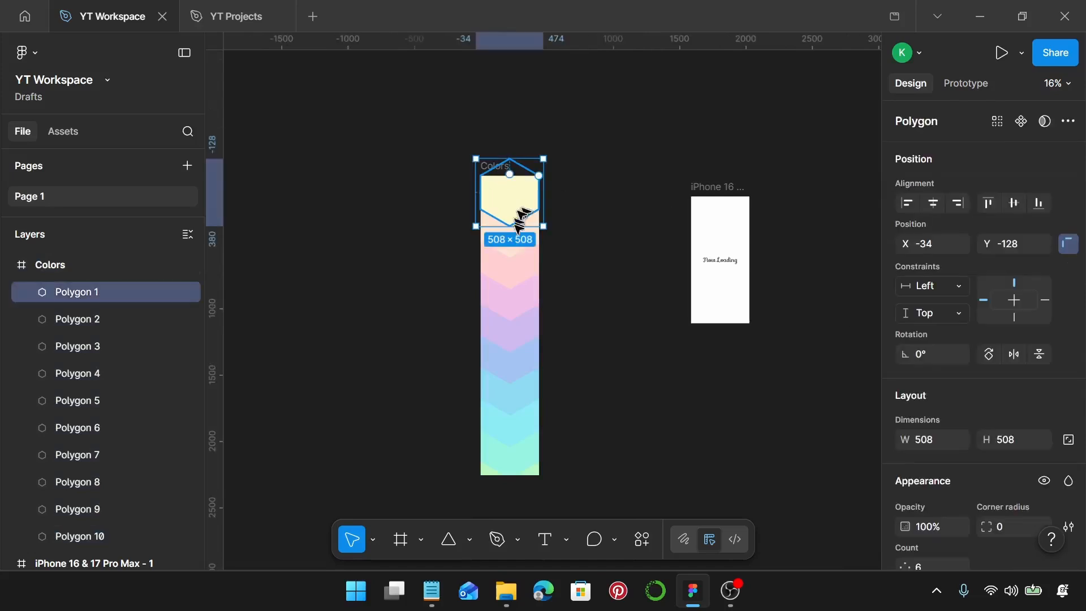
{"action": "key", "text": "ctrl+a"}
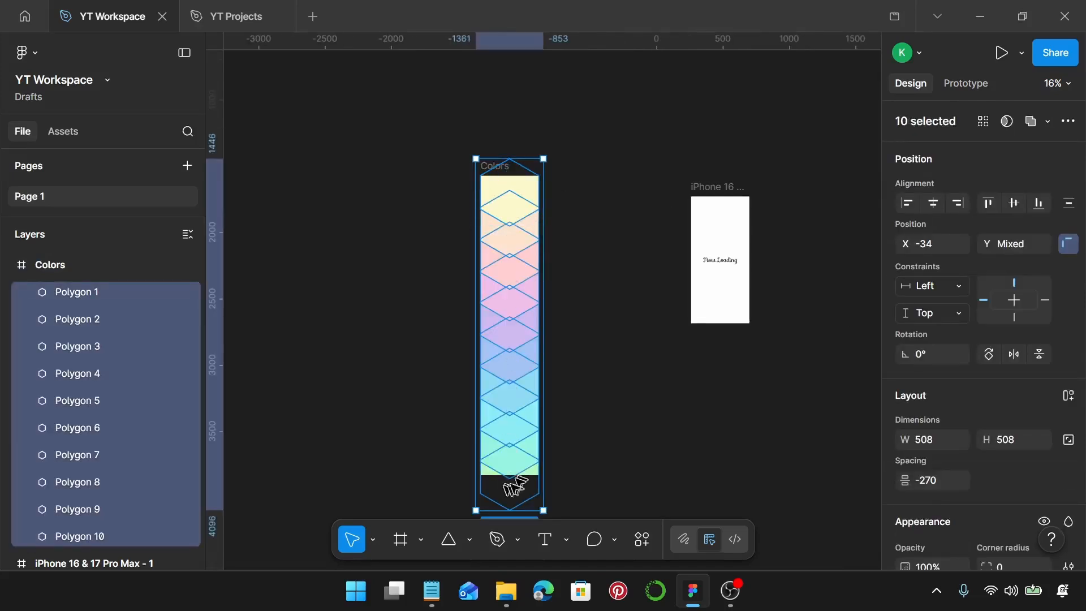
{"action": "scroll", "coordinate": [512, 185], "scroll_direction": "up", "scroll_amount": 3}
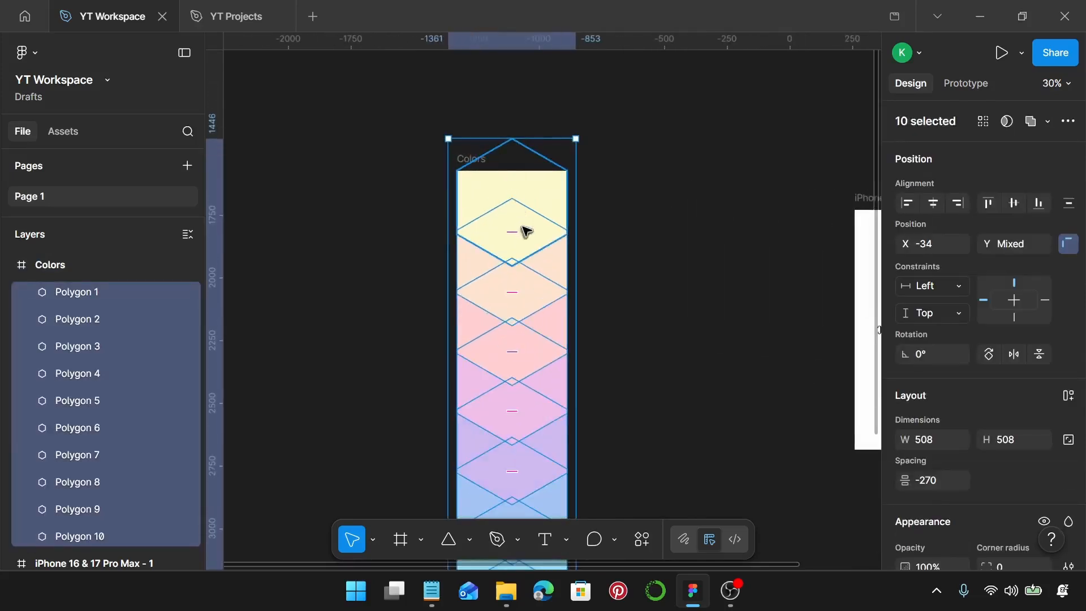
{"action": "left_click_drag", "start_coordinate": [520, 225], "coordinate": [519, 203]}
{"action": "scroll", "coordinate": [519, 203], "scroll_direction": "down", "scroll_amount": 5}
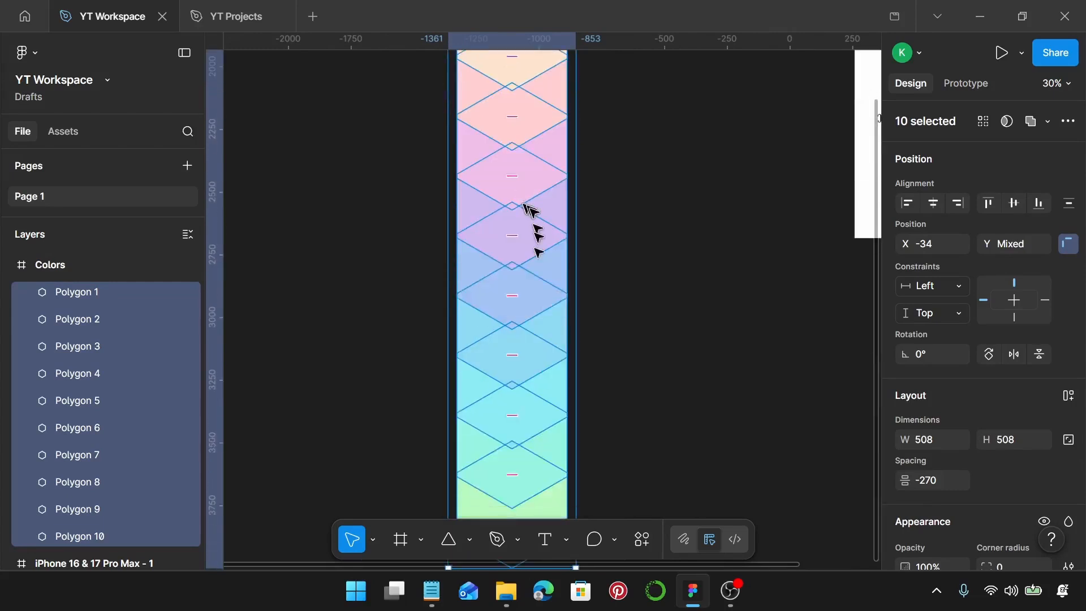
{"action": "scroll", "coordinate": [518, 390], "scroll_direction": "down", "scroll_amount": 3}
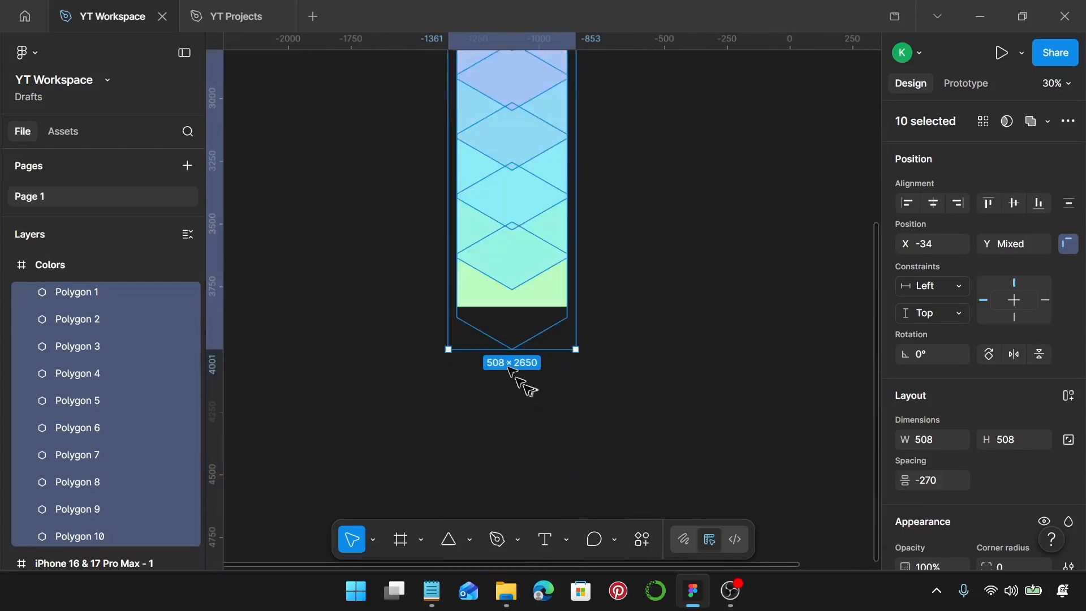
{"action": "scroll", "coordinate": [487, 302], "scroll_direction": "up", "scroll_amount": 5}
{"action": "left_click_drag", "start_coordinate": [490, 300], "coordinate": [490, 274]}
Nudge the ten hexagons further up until the green hexagon's lower side corners meet the bottom edge of the Colors frame
{"action": "scroll", "coordinate": [431, 320], "scroll_direction": "up", "scroll_amount": 4}
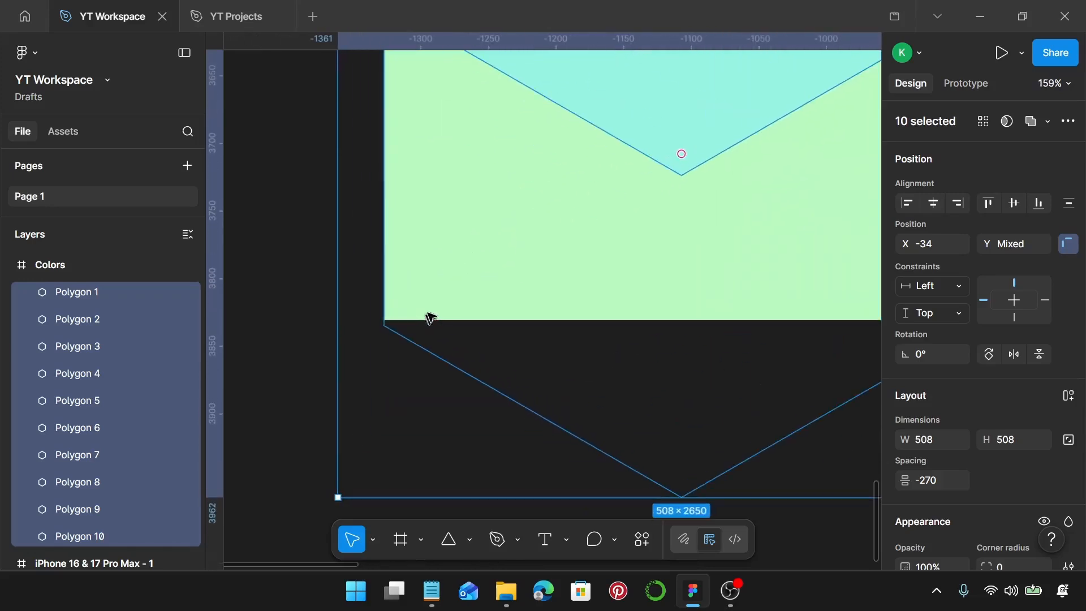
{"action": "scroll", "coordinate": [443, 298], "scroll_direction": "down", "scroll_amount": 4}
{"action": "scroll", "coordinate": [443, 299], "scroll_direction": "up", "scroll_amount": 6}
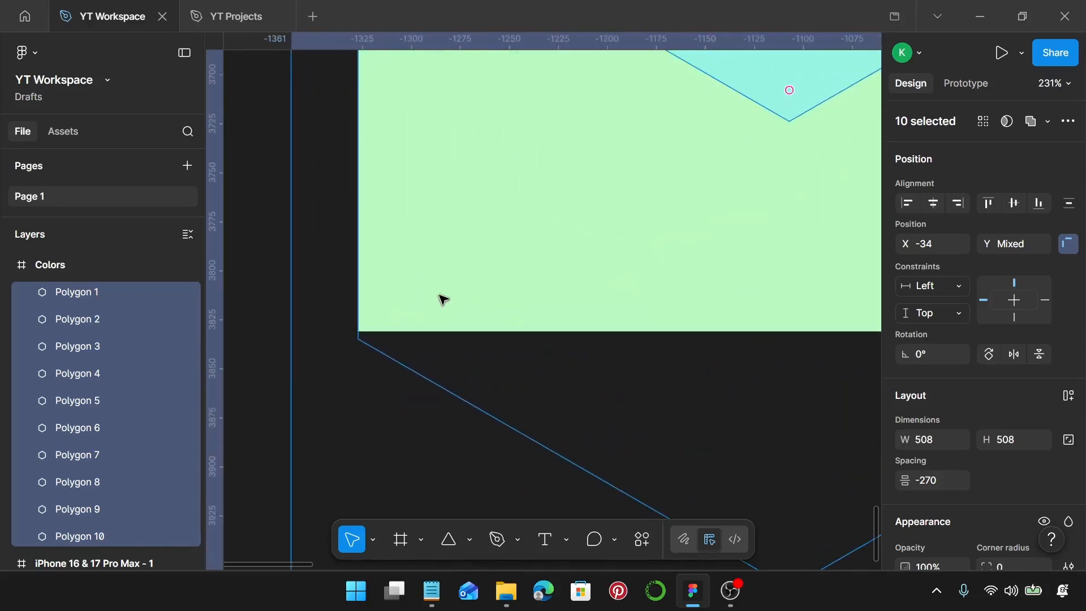
{"action": "left_click_drag", "start_coordinate": [443, 299], "coordinate": [443, 291]}
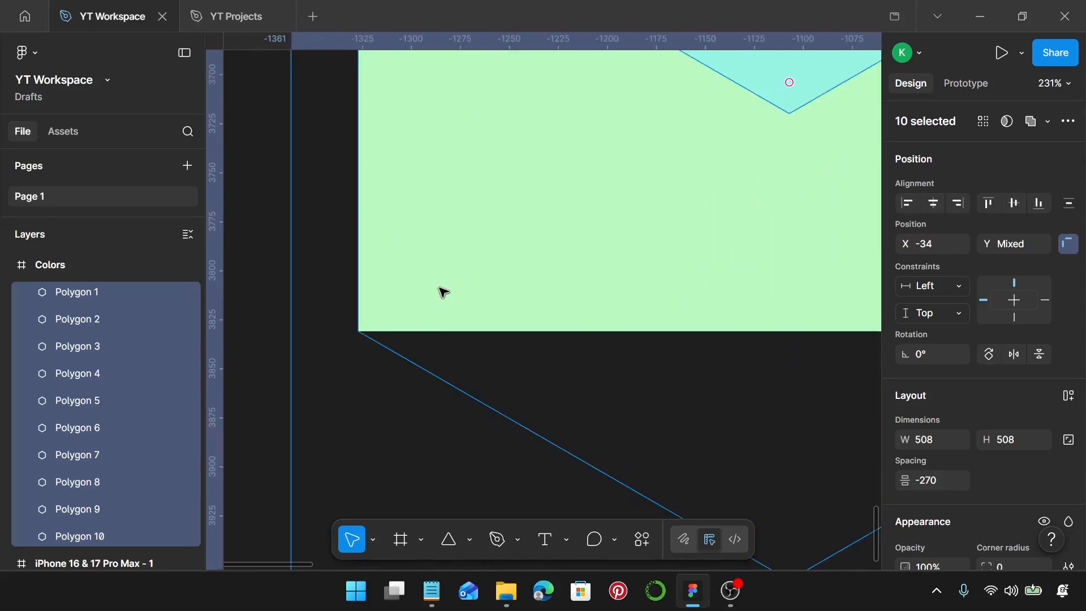
{"action": "scroll", "coordinate": [443, 292], "scroll_direction": "down", "scroll_amount": 8}
{"action": "scroll", "coordinate": [444, 292], "scroll_direction": "up", "scroll_amount": 3}
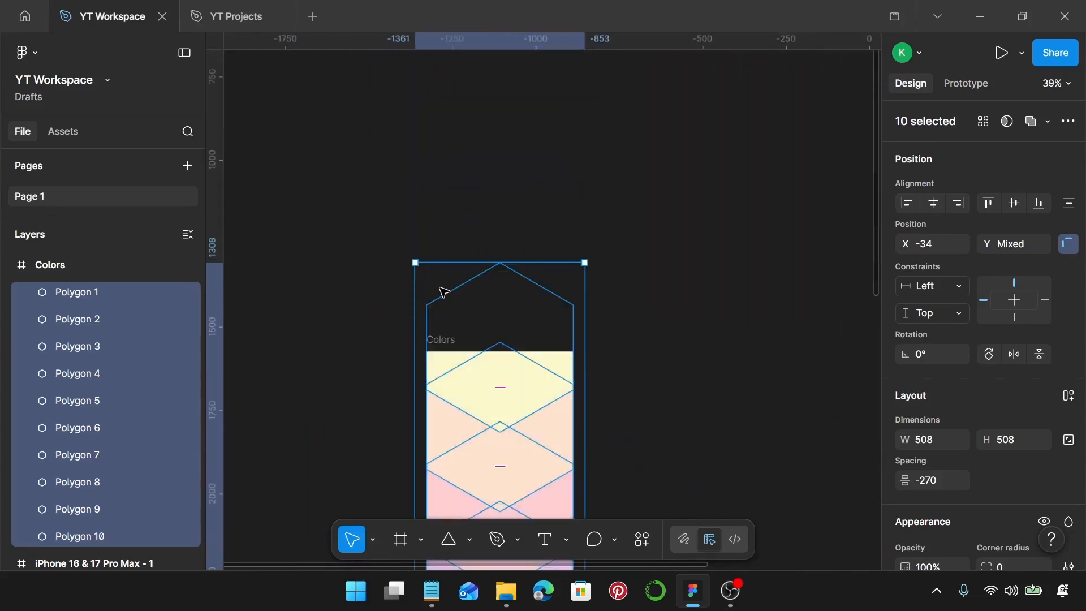
{"action": "scroll", "coordinate": [442, 289], "scroll_direction": "down", "scroll_amount": 3}
{"action": "scroll", "coordinate": [475, 263], "scroll_direction": "down", "scroll_amount": 3}
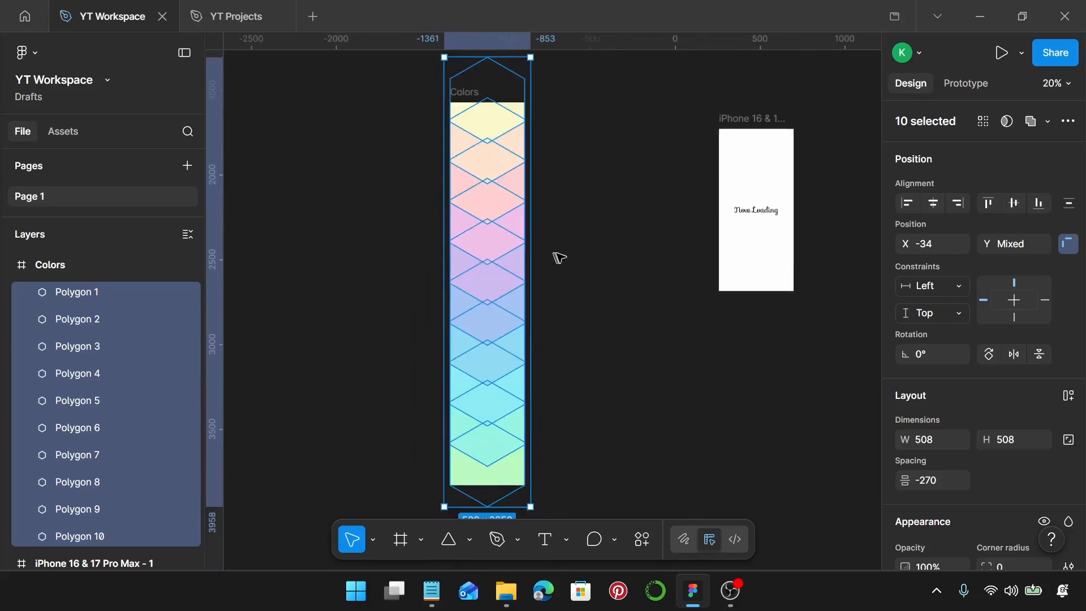
Rotate the Colors frame 180° so that its green end is uppermost
{"action": "left_click", "coordinate": [559, 258]}
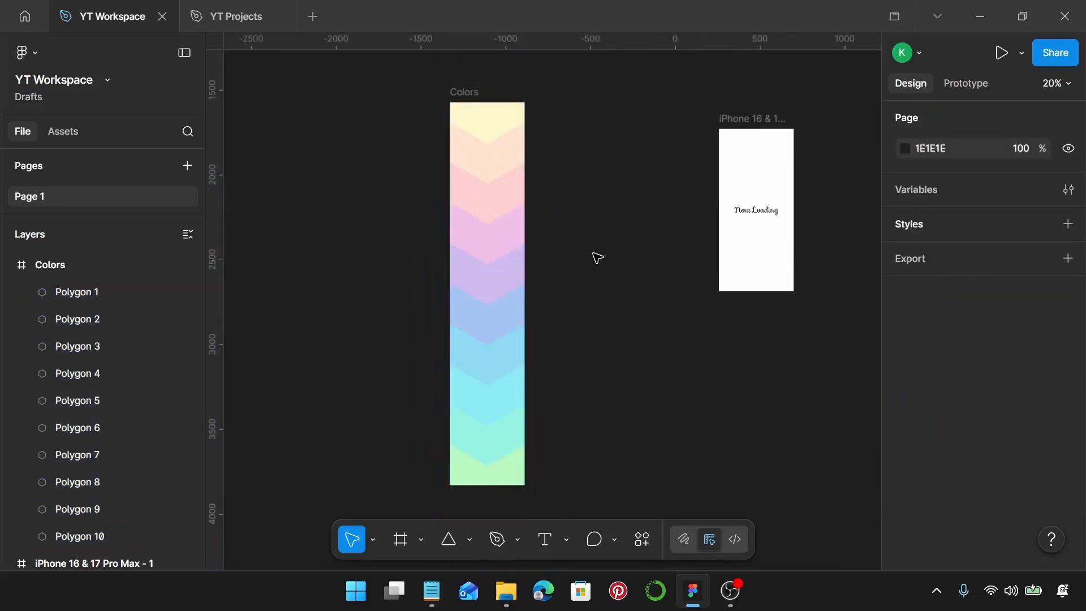
{"action": "scroll", "coordinate": [509, 151], "scroll_direction": "down", "scroll_amount": 2}
{"action": "scroll", "coordinate": [588, 141], "scroll_direction": "up", "scroll_amount": 1}
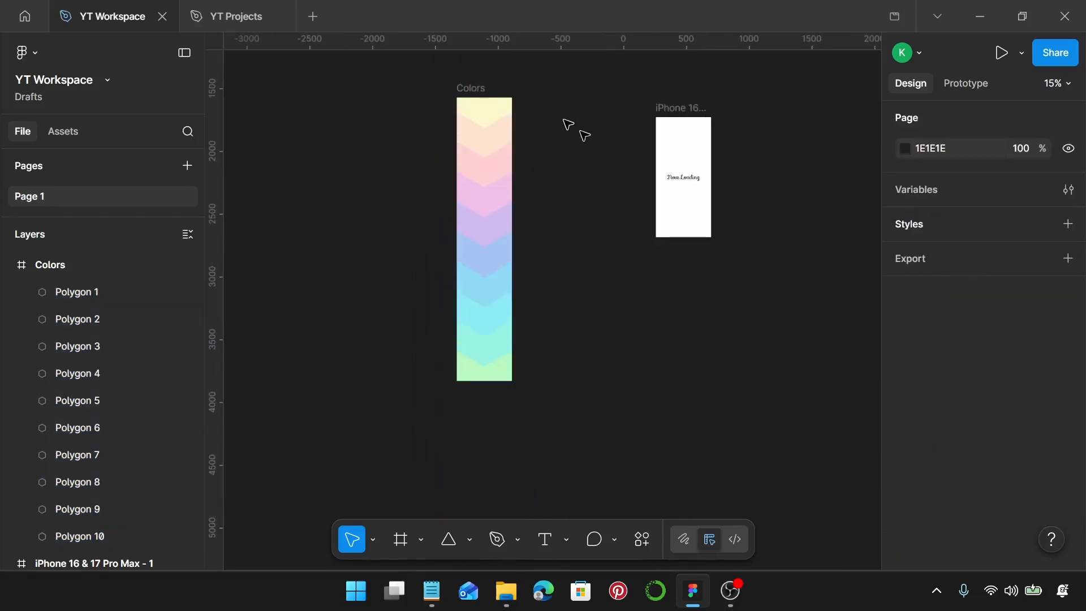
{"action": "left_click", "coordinate": [509, 92]}
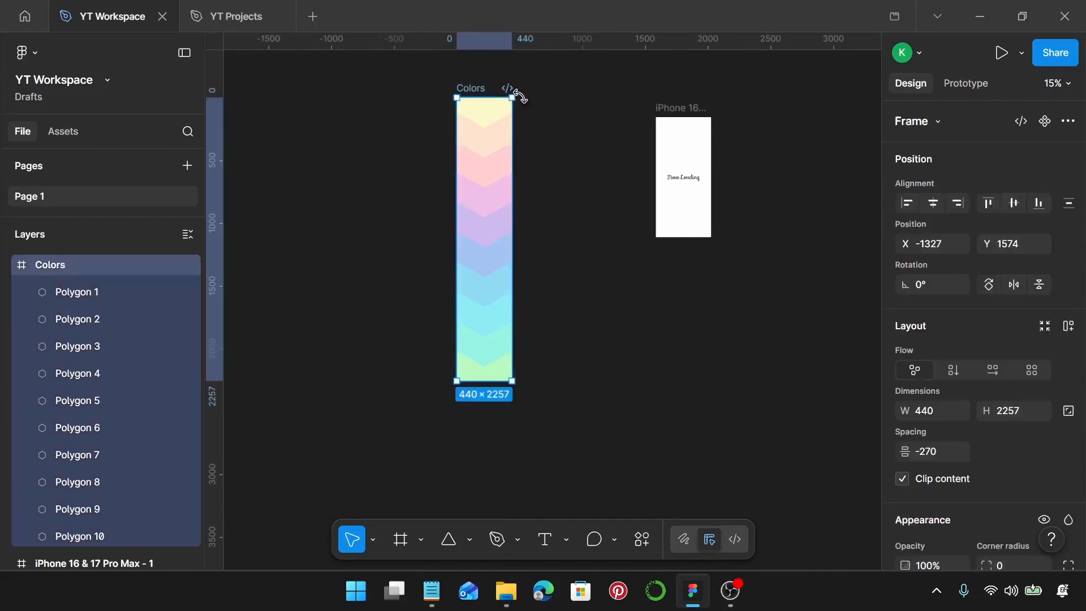
{"action": "left_click_drag", "start_coordinate": [519, 96], "coordinate": [456, 430]}
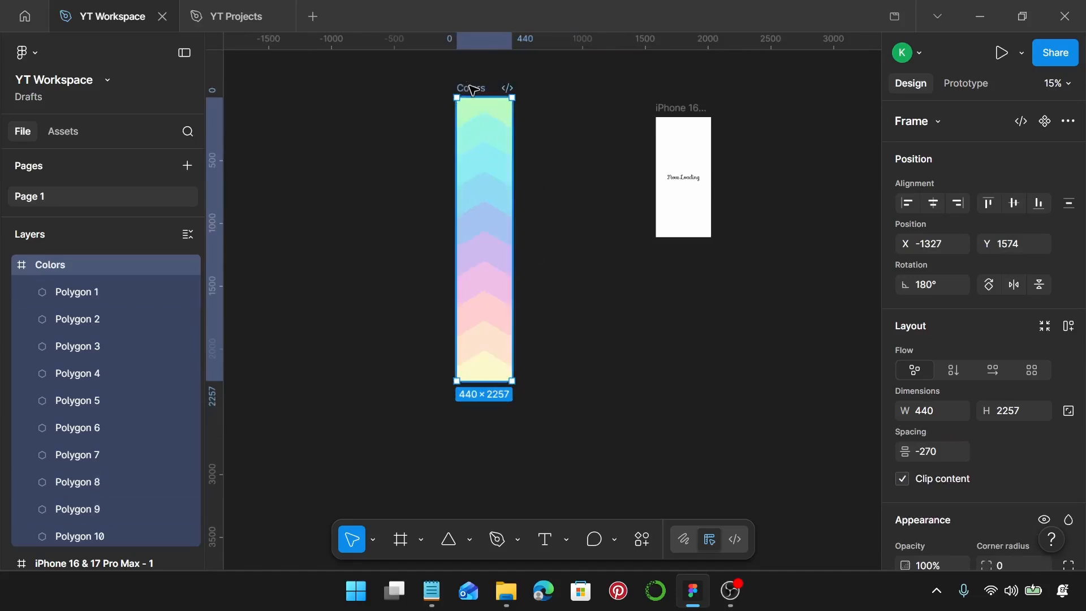
Move the Colors frame into the iPhone frame at X 0, Y 0, with their upper edges aligned, and deselect it
{"action": "left_click_drag", "start_coordinate": [473, 90], "coordinate": [685, 126]}
{"action": "scroll", "coordinate": [676, 138], "scroll_direction": "up", "scroll_amount": 10}
{"action": "scroll", "coordinate": [684, 126], "scroll_direction": "down", "scroll_amount": 7}
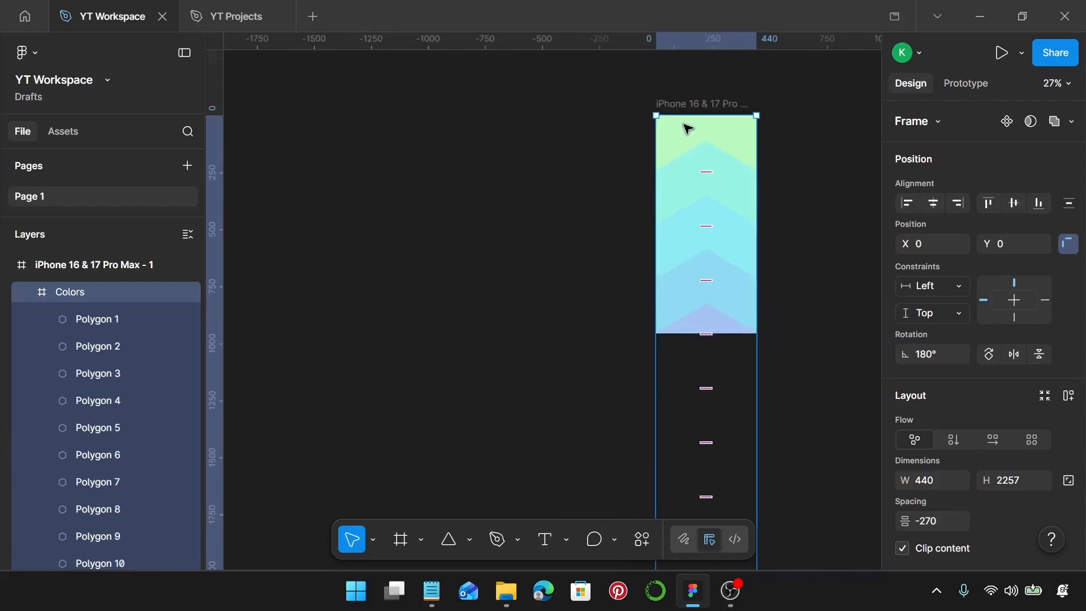
{"action": "scroll", "coordinate": [708, 114], "scroll_direction": "up", "scroll_amount": 8}
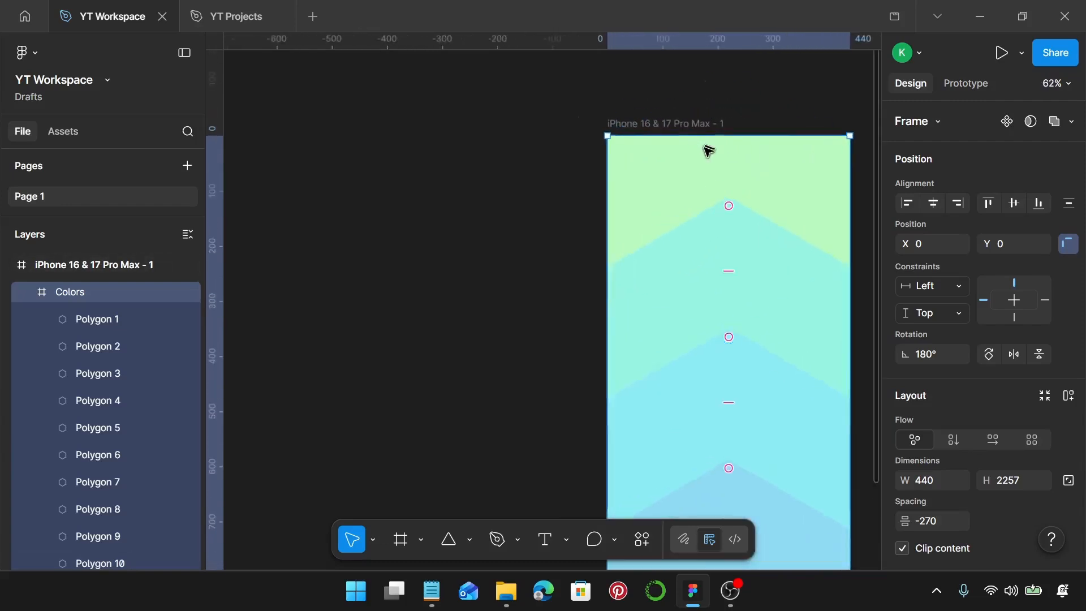
{"action": "scroll", "coordinate": [707, 152], "scroll_direction": "down", "scroll_amount": 6}
{"action": "left_click", "coordinate": [534, 197]}
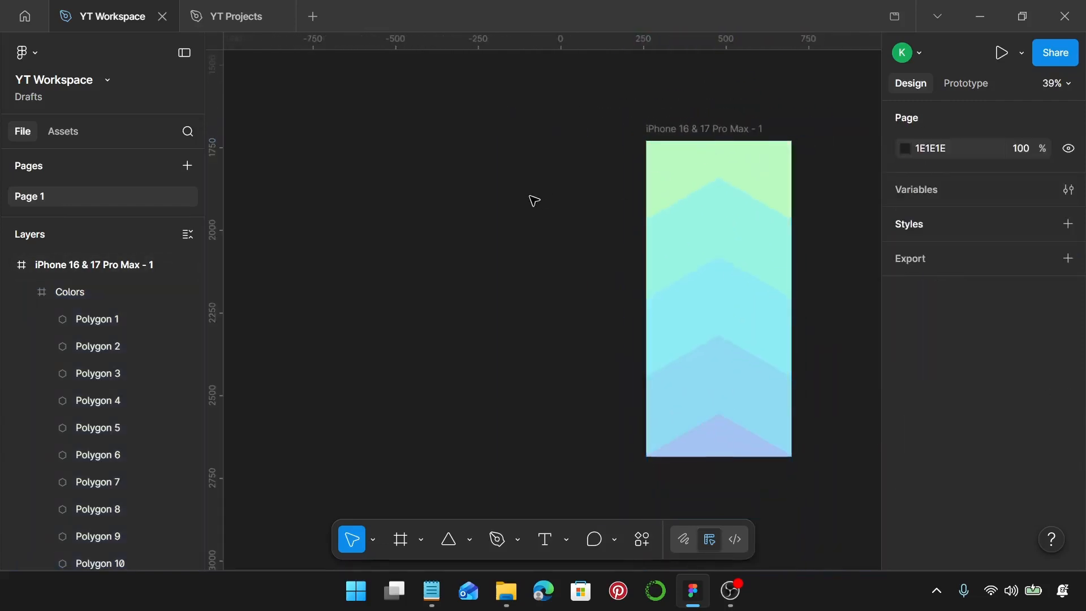
Send the Colors frame behind the "Now Loading" text inside the iPhone frame
{"action": "scroll", "coordinate": [543, 199], "scroll_direction": "down", "scroll_amount": 3}
{"action": "left_click", "coordinate": [630, 189]}
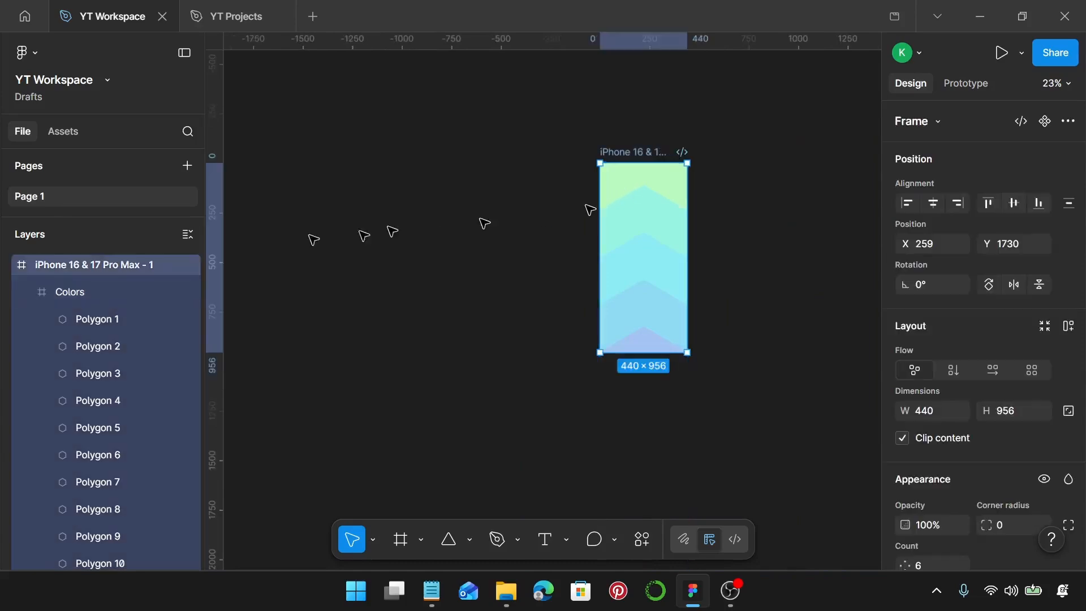
{"action": "left_click", "coordinate": [120, 300]}
{"action": "left_click", "coordinate": [28, 291]}
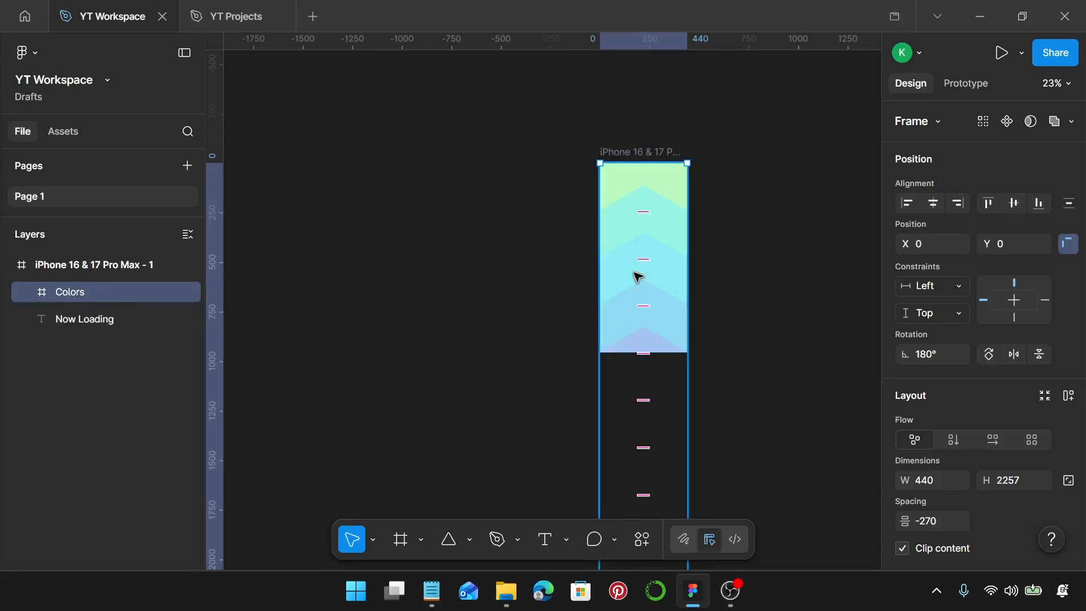
{"action": "key", "text": "ctrl+bracketleft"}
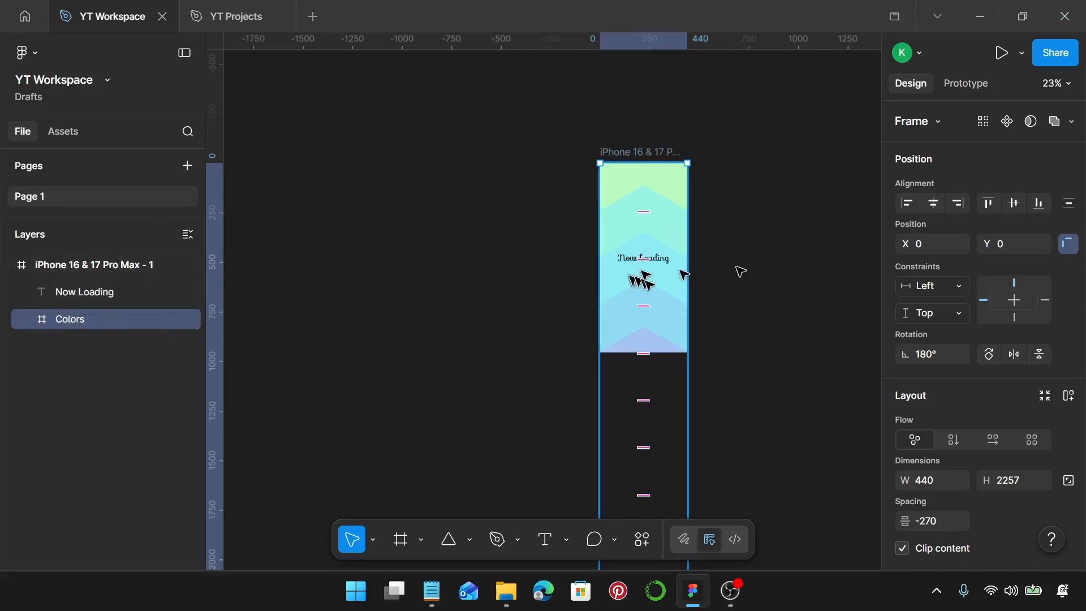
Duplicate the iPhone frame with its contents and place the copy beside the original at X 739, Y 1730
{"action": "scroll", "coordinate": [660, 225], "scroll_direction": "right", "scroll_amount": 4}
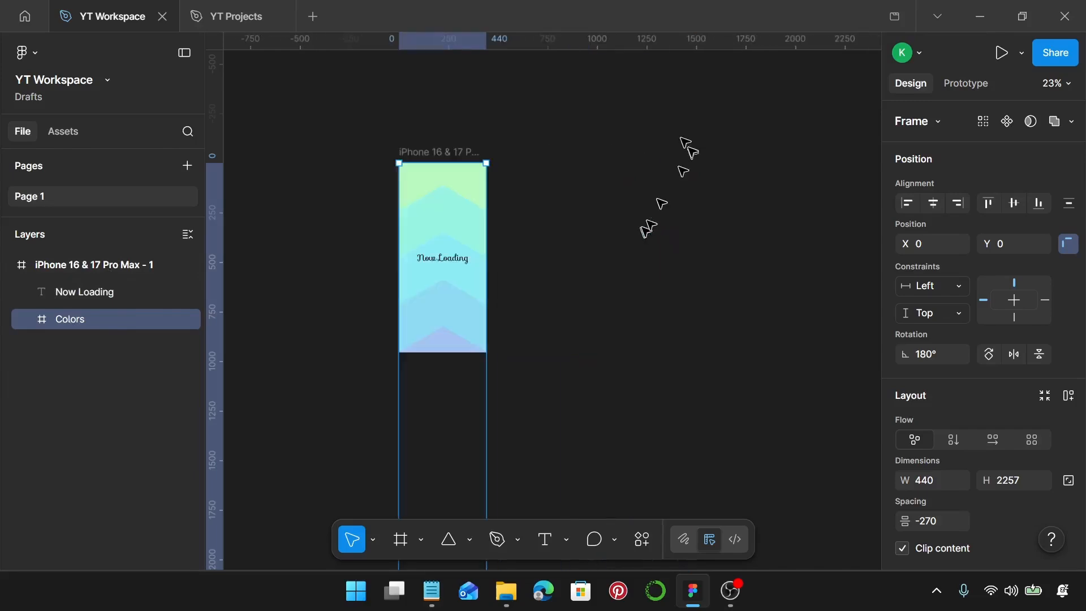
{"action": "left_click", "coordinate": [463, 150]}
{"action": "left_click_drag", "start_coordinate": [458, 152], "coordinate": [542, 170]}
{"action": "scroll", "coordinate": [545, 270], "scroll_direction": "up", "scroll_amount": 3}
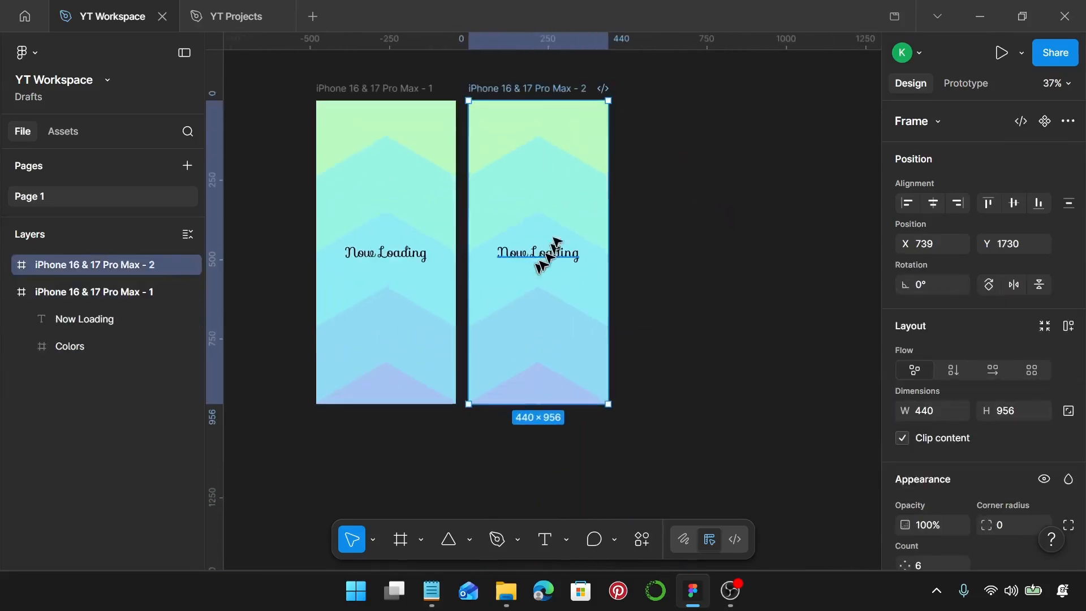
Shift the Colors frame in the second iPhone frame up to Y -1301 so both lower edges align, and deselect it
{"action": "left_click", "coordinate": [562, 216]}
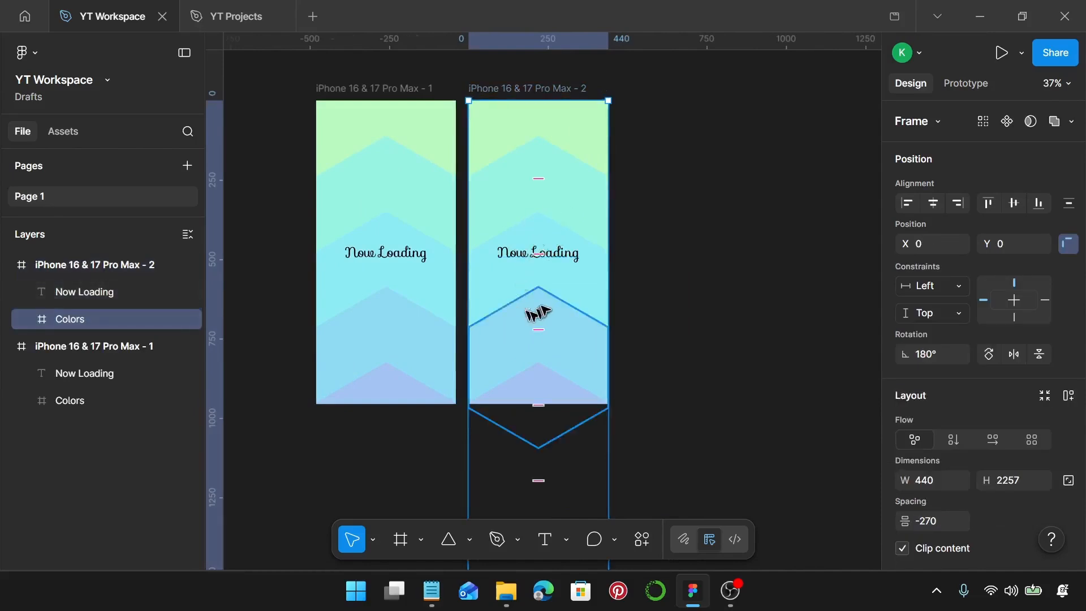
{"action": "scroll", "coordinate": [540, 306], "scroll_direction": "down", "scroll_amount": 4}
{"action": "left_click_drag", "start_coordinate": [553, 331], "coordinate": [559, 251]}
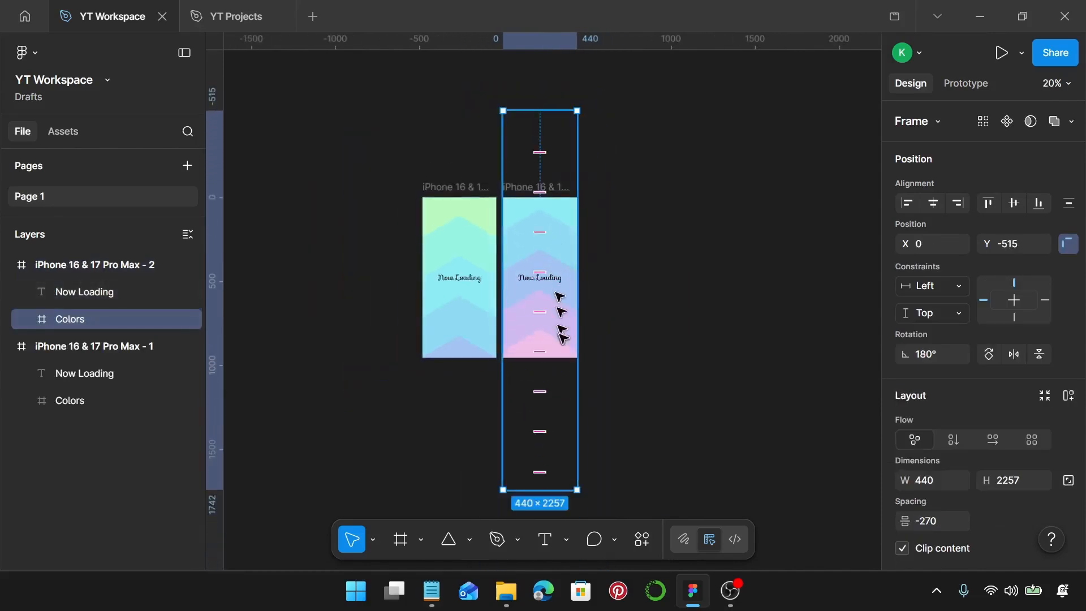
{"action": "left_click_drag", "start_coordinate": [560, 334], "coordinate": [551, 273]}
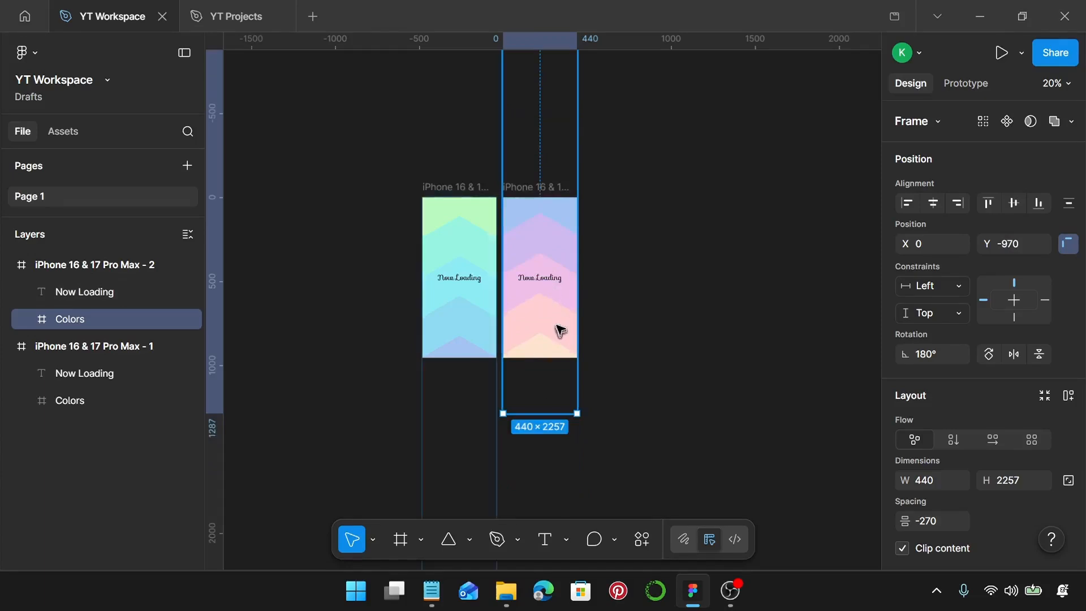
{"action": "left_click_drag", "start_coordinate": [560, 329], "coordinate": [562, 272]}
{"action": "scroll", "coordinate": [528, 362], "scroll_direction": "up", "scroll_amount": 10}
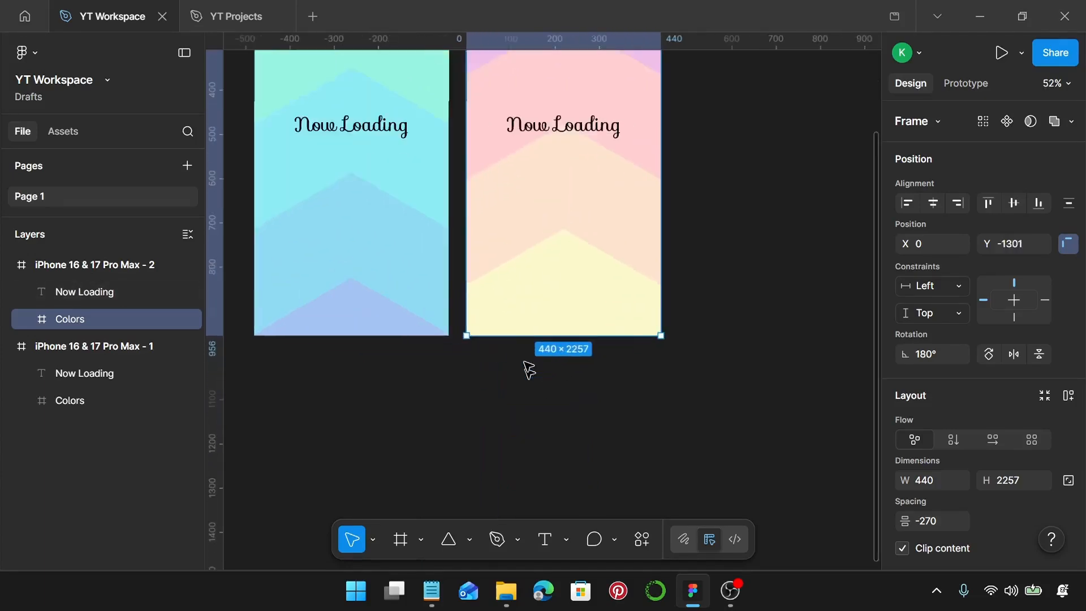
{"action": "scroll", "coordinate": [528, 334], "scroll_direction": "down", "scroll_amount": 9}
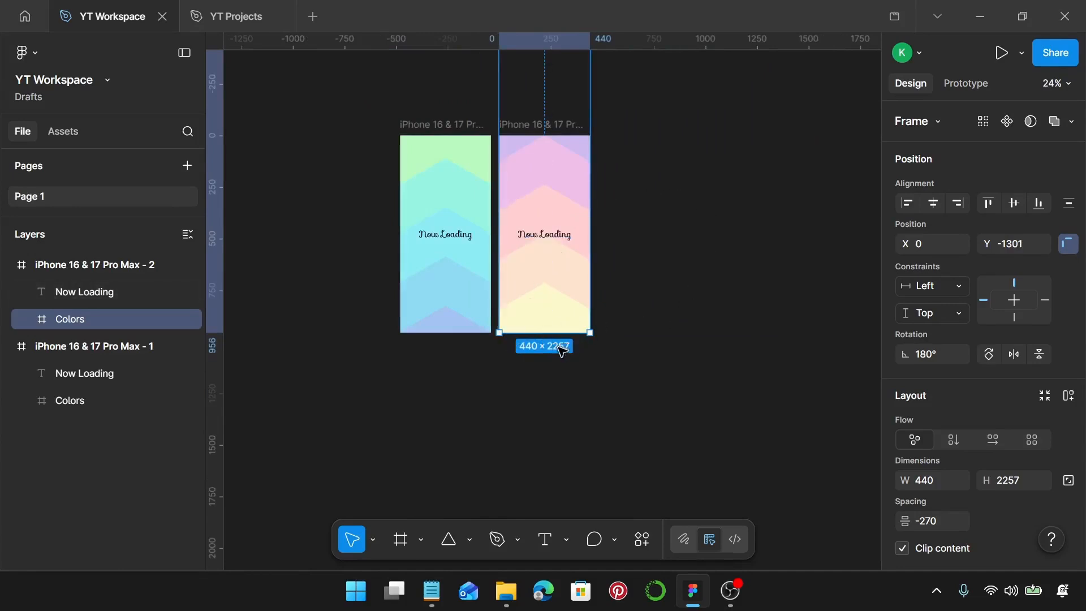
{"action": "left_click", "coordinate": [665, 144]}
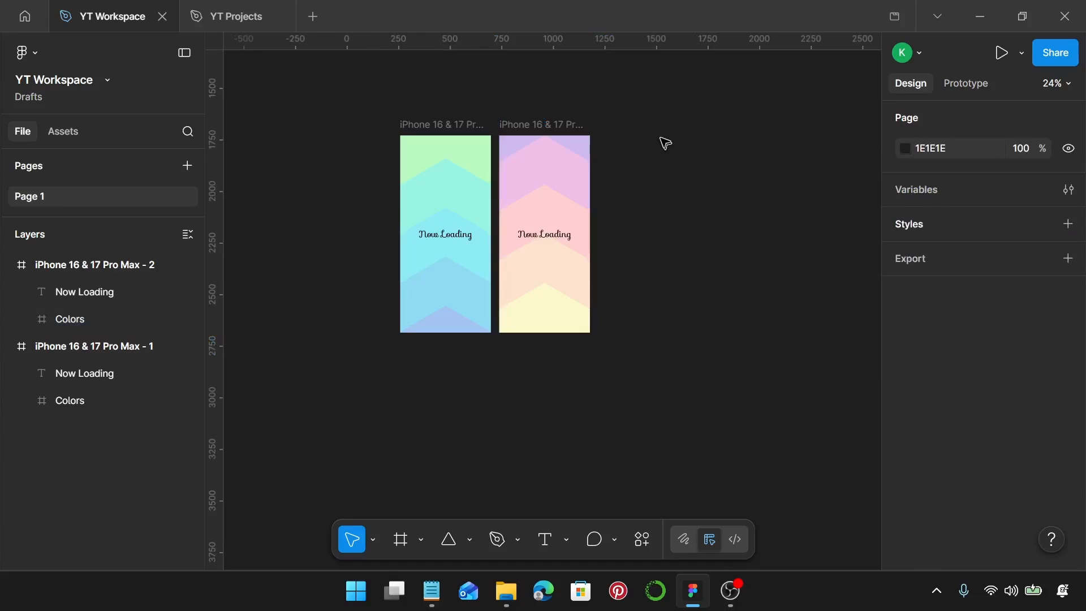
Duplicate the second iPhone frame and place the copy to its right with the same 40 px gap
{"action": "left_click", "coordinate": [527, 130]}
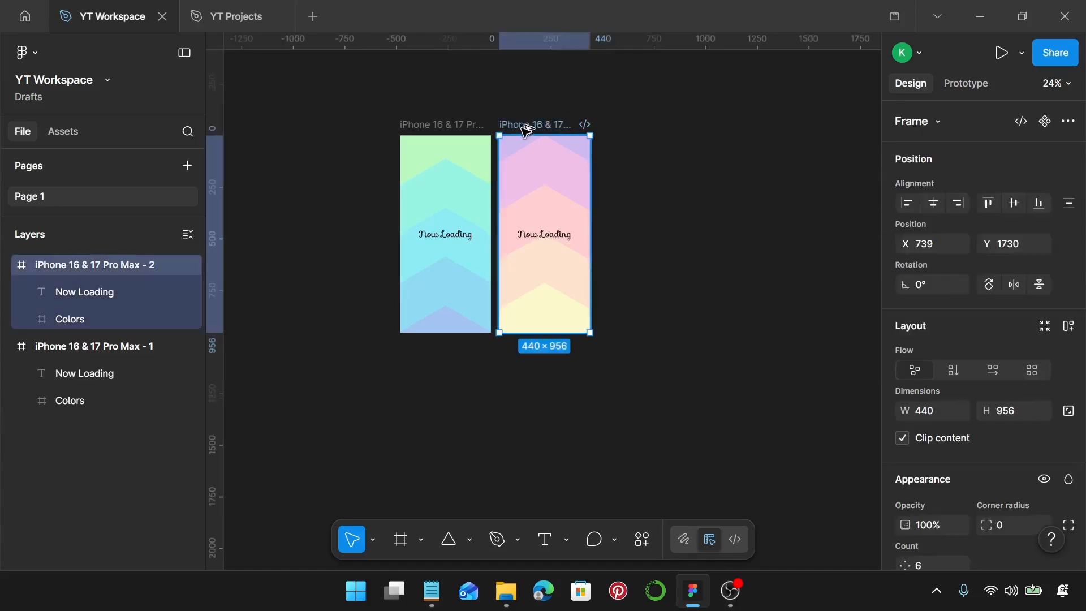
{"action": "left_click_drag", "start_coordinate": [527, 130], "coordinate": [623, 153]}
{"action": "left_click", "coordinate": [781, 255]}
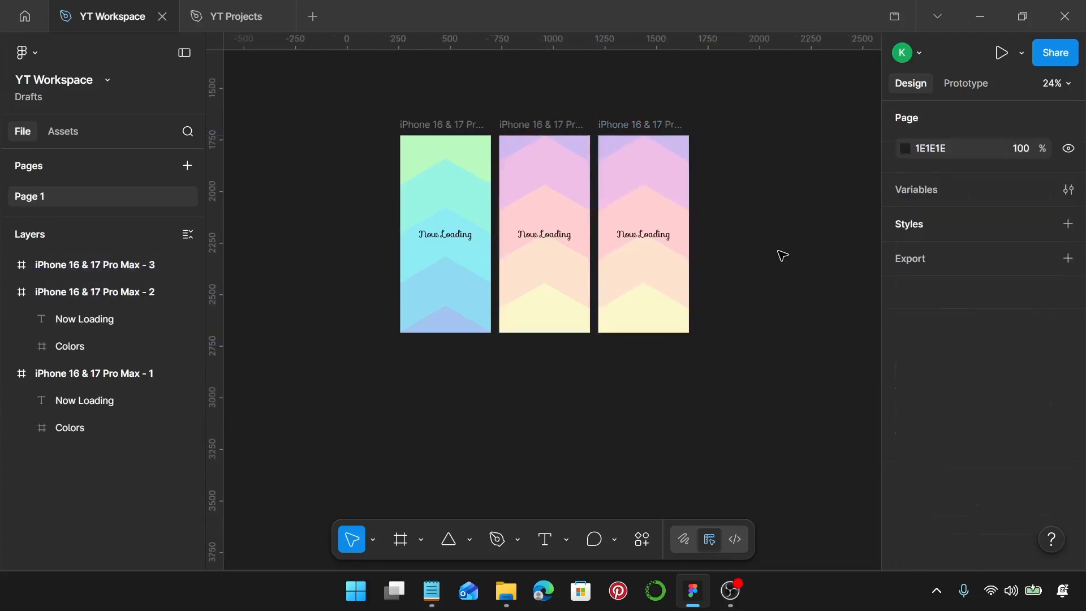
Delete the Colors frame from the third iPhone frame, keeping its "Now Loading" text
{"action": "left_click", "coordinate": [669, 185]}
{"action": "left_click", "coordinate": [669, 185]}
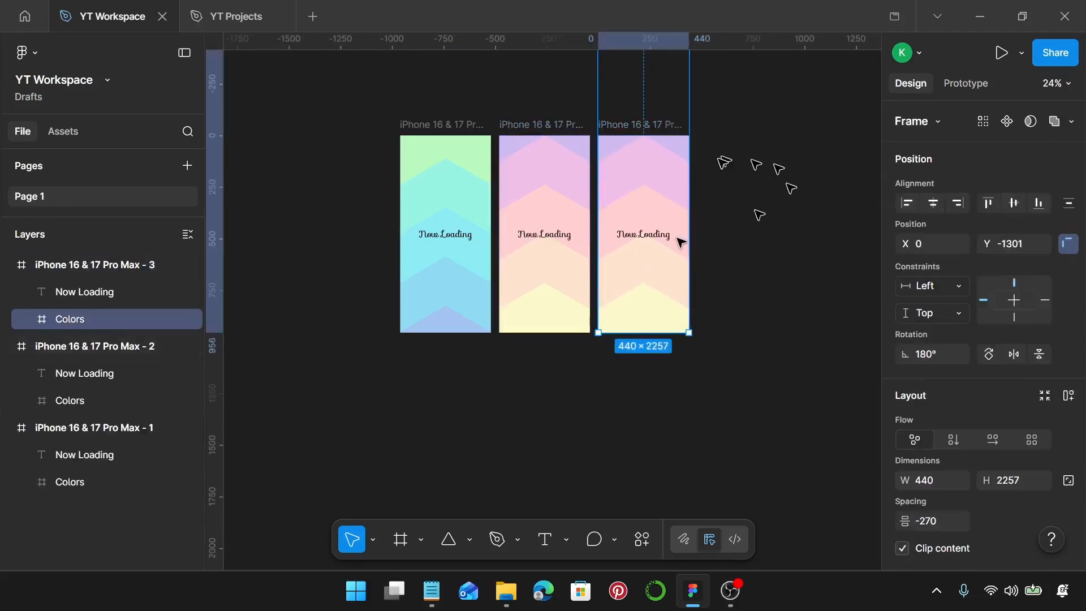
{"action": "key", "text": "Delete"}
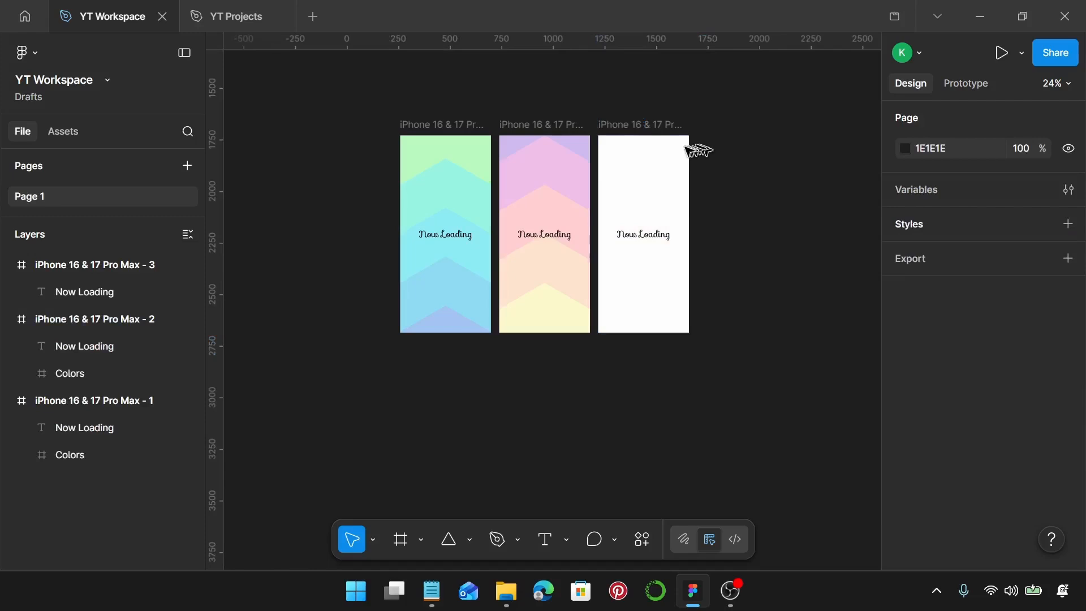
Set the third iPhone frame's background fill to BAFBC1
{"action": "left_click", "coordinate": [672, 132]}
{"action": "scroll", "coordinate": [961, 266], "scroll_direction": "down", "scroll_amount": 5}
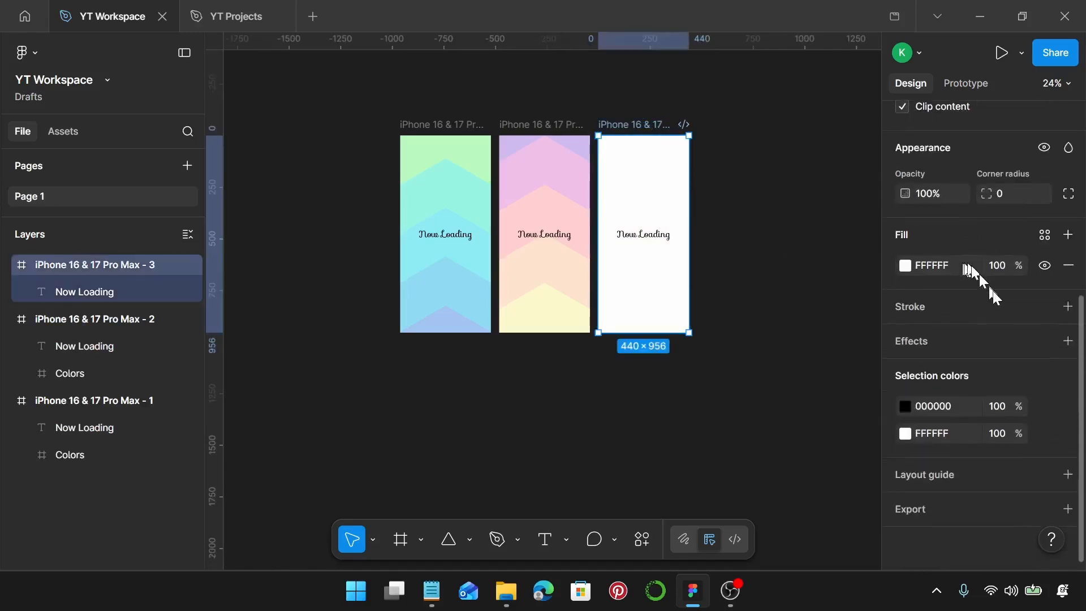
{"action": "left_click", "coordinate": [943, 432]}
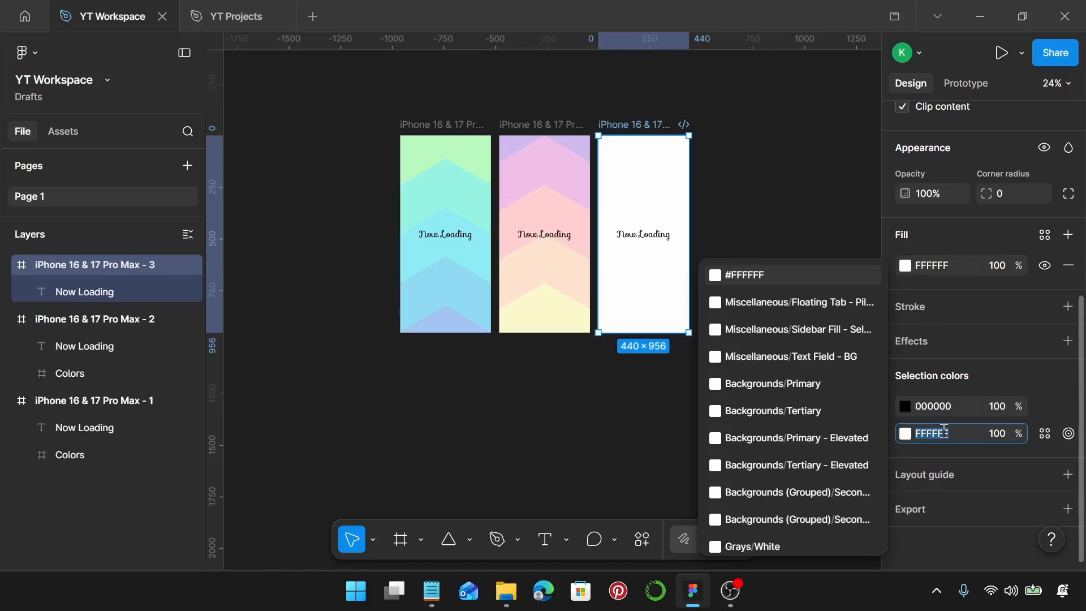
{"action": "type", "text": "ba"}
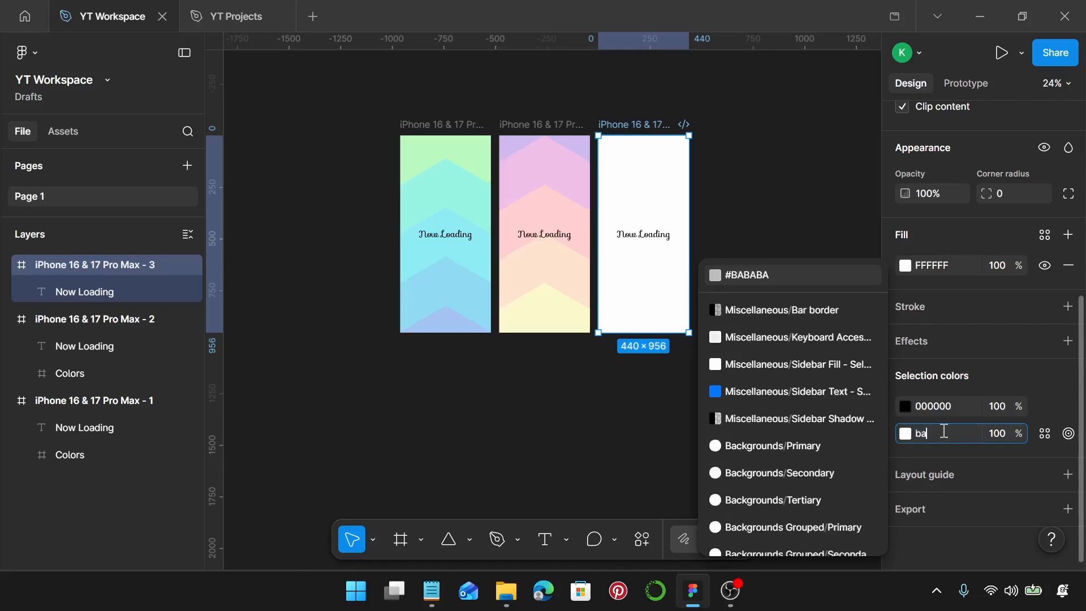
{"action": "type", "text": "fb"}
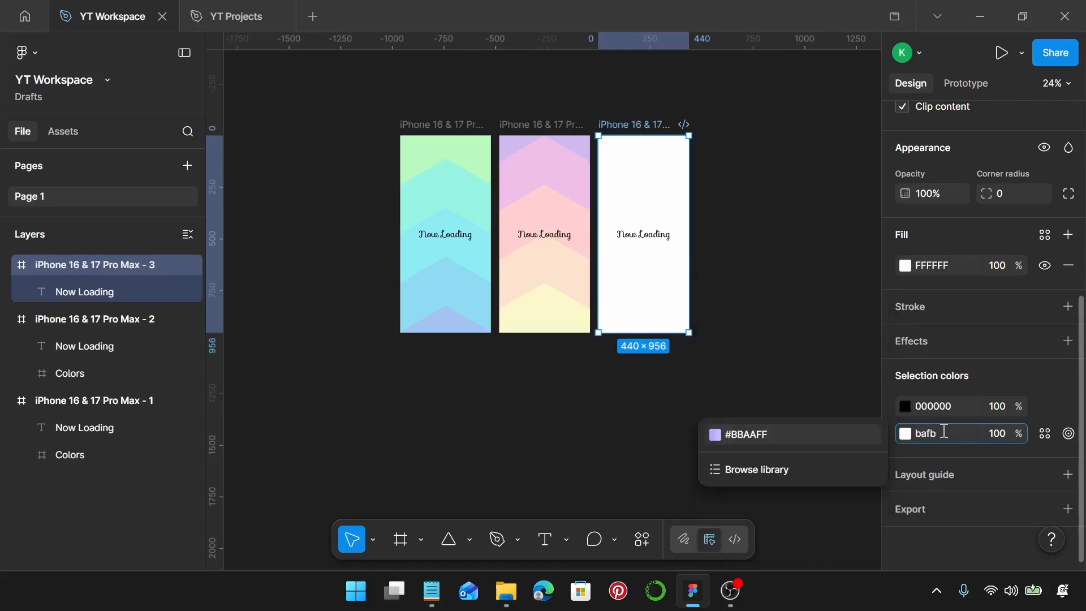
{"action": "type", "text": "c1"}
{"action": "key", "text": "Return"}
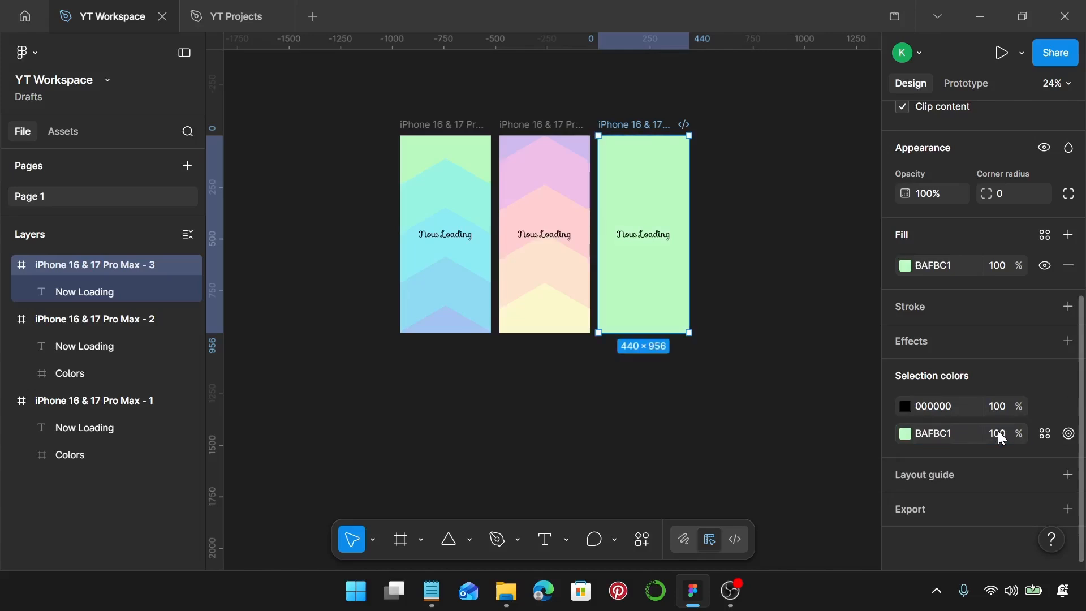
Replace the third frame's text with "Welcome!" and centre it horizontally in the frame
{"action": "double_click", "coordinate": [623, 237]}
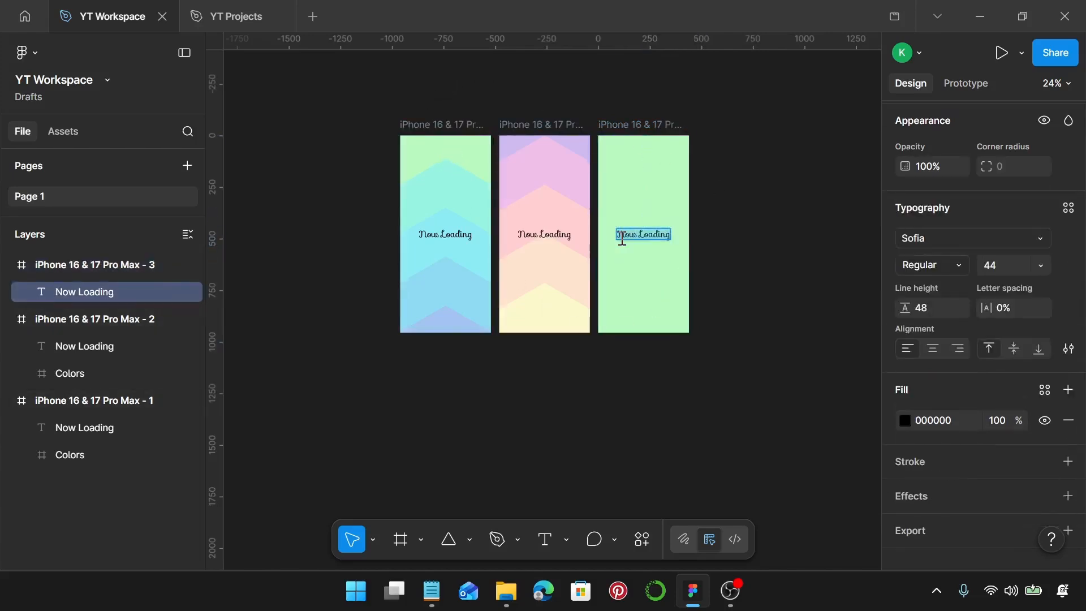
{"action": "type", "text": "Wel"}
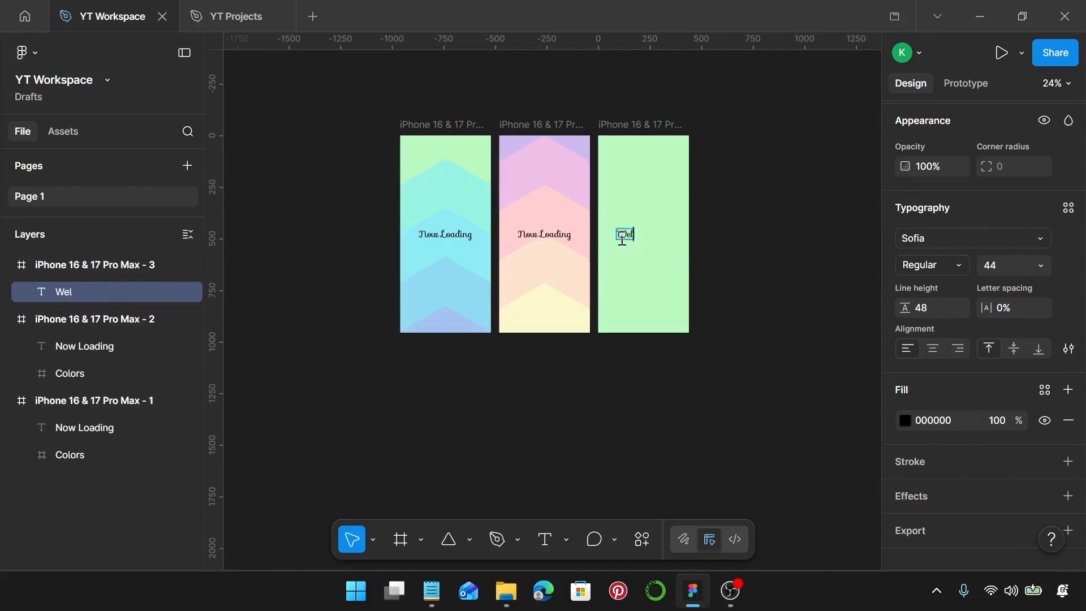
{"action": "type", "text": "come!"}
{"action": "scroll", "coordinate": [650, 235], "scroll_direction": "up", "scroll_amount": 5}
{"action": "key", "text": "Escape"}
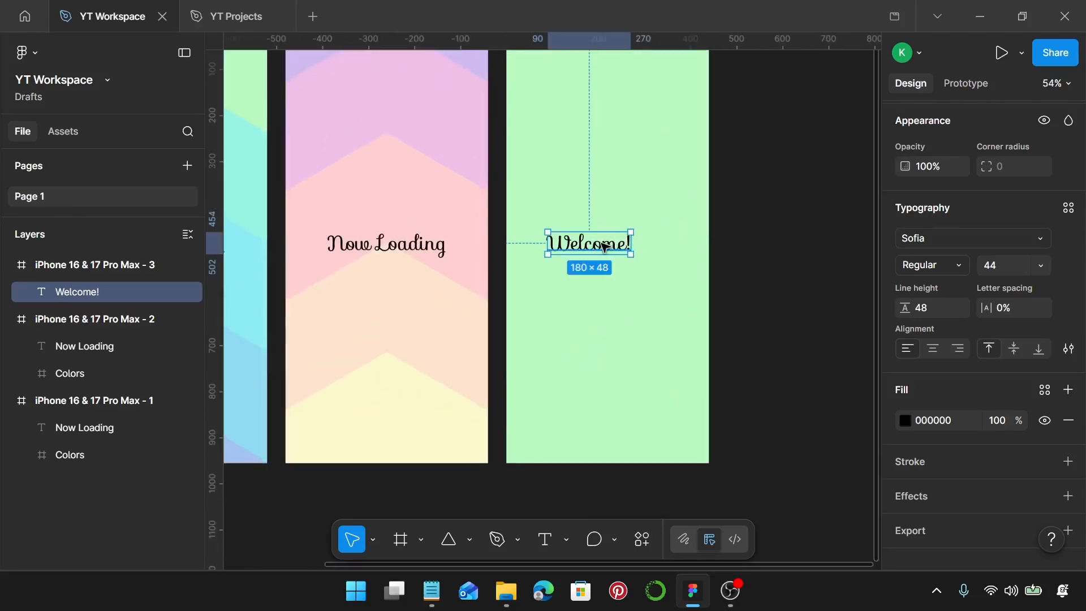
{"action": "scroll", "coordinate": [624, 248], "scroll_direction": "down", "scroll_amount": 3}
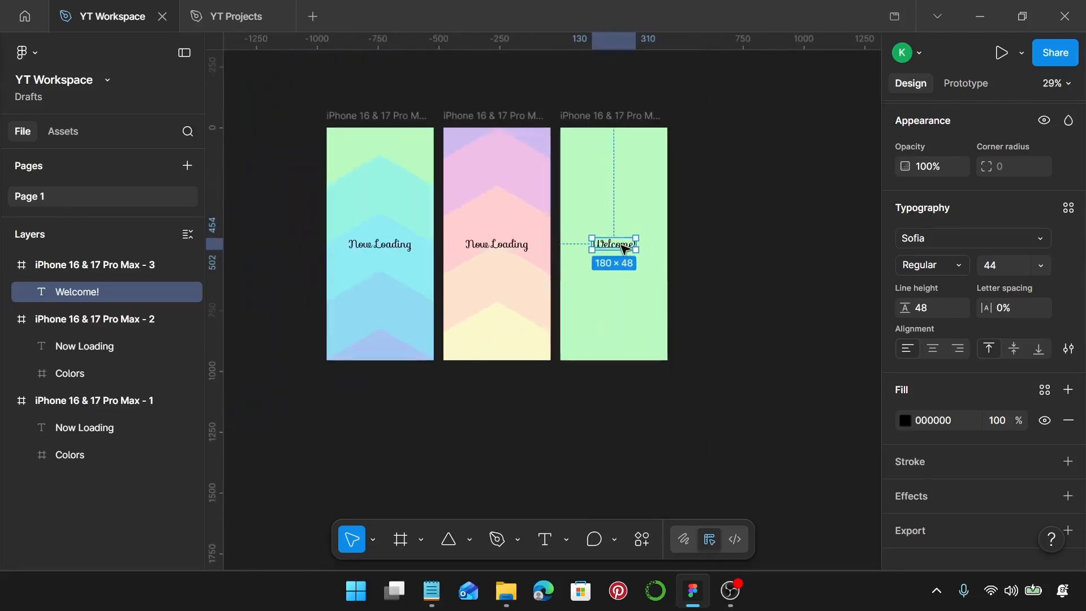
{"action": "left_click", "coordinate": [704, 256]}
Combine the three iPhone frames into one component set
{"action": "scroll", "coordinate": [707, 258], "scroll_direction": "down", "scroll_amount": 2}
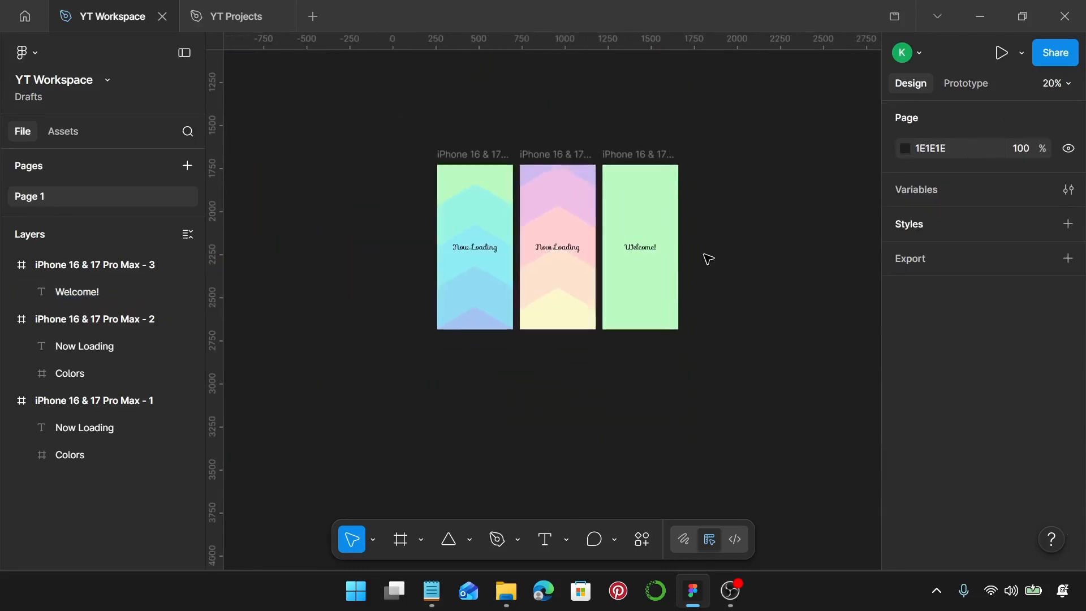
{"action": "scroll", "coordinate": [708, 259], "scroll_direction": "down", "scroll_amount": 2}
{"action": "scroll", "coordinate": [713, 257], "scroll_direction": "right", "scroll_amount": 3}
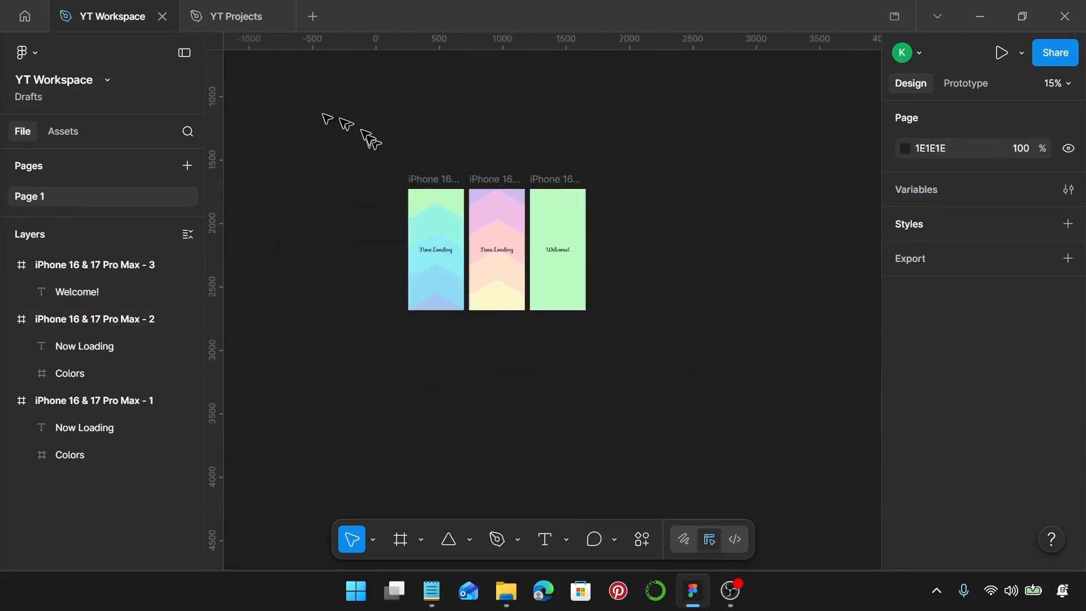
{"action": "left_click_drag", "start_coordinate": [319, 120], "coordinate": [622, 339]}
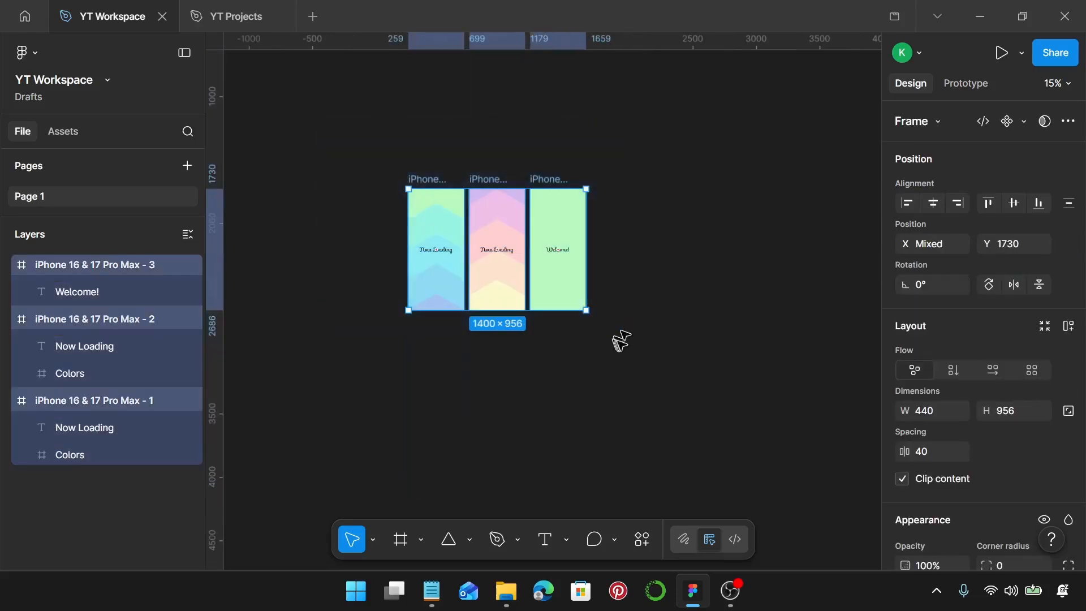
{"action": "left_click", "coordinate": [1025, 120]}
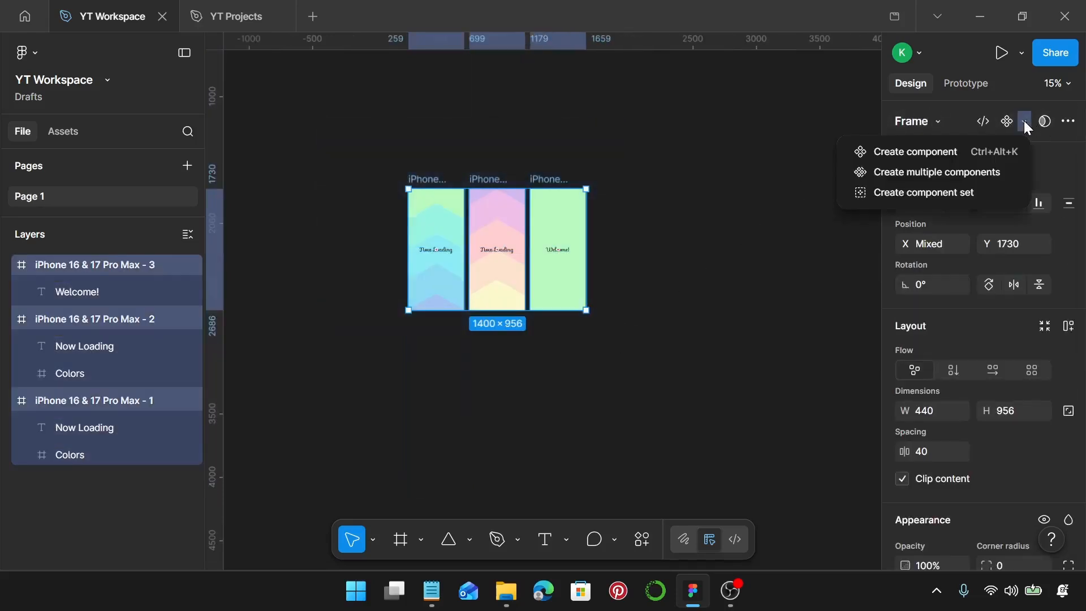
{"action": "left_click", "coordinate": [949, 198]}
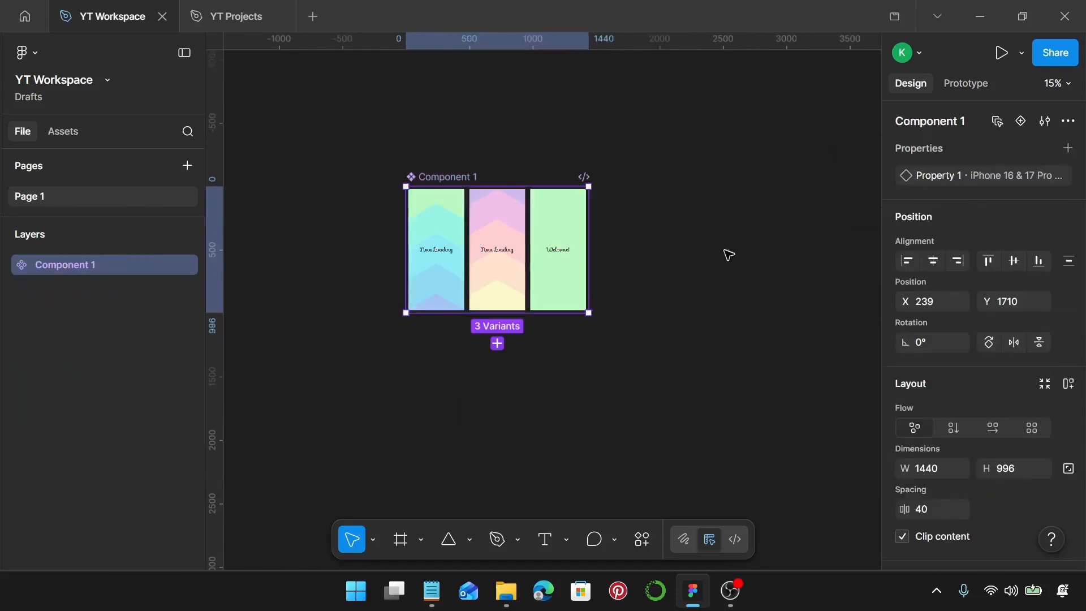
Connect the first variant to the second with a prototype interaction triggered After delay
{"action": "scroll", "coordinate": [454, 247], "scroll_direction": "up", "scroll_amount": 10, "text": "ctrl"}
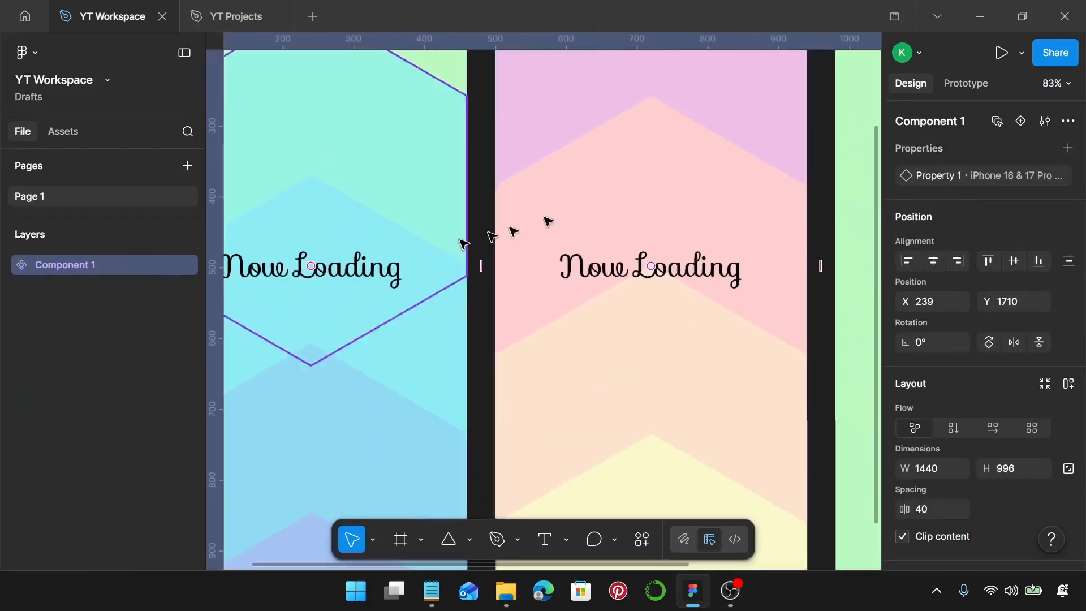
{"action": "left_click", "coordinate": [961, 83]}
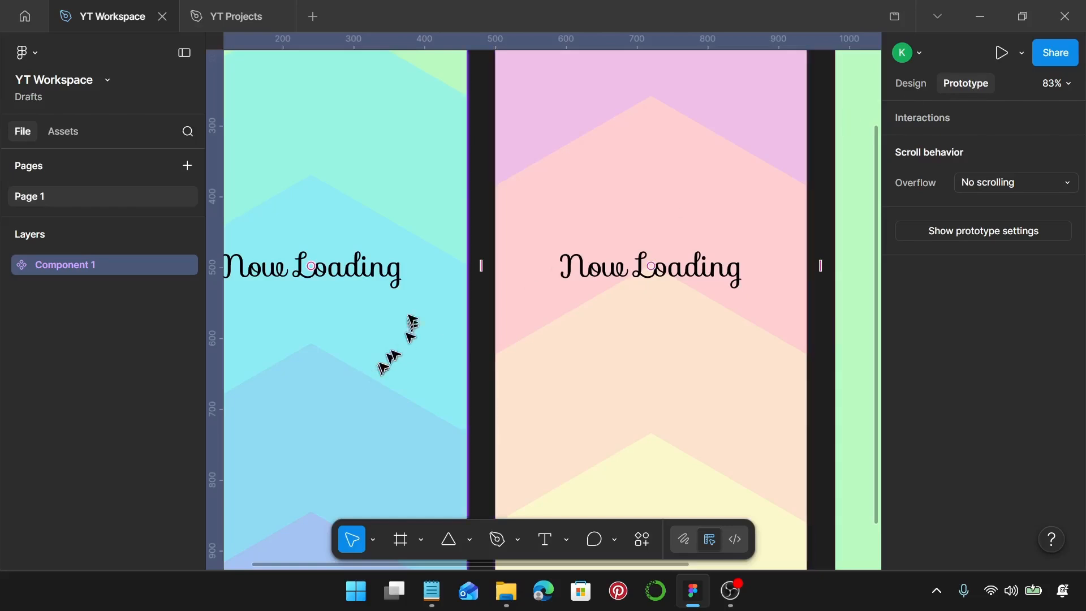
{"action": "left_click", "coordinate": [425, 294]}
{"action": "left_click_drag", "start_coordinate": [467, 266], "coordinate": [509, 272]}
{"action": "left_click", "coordinate": [520, 346]}
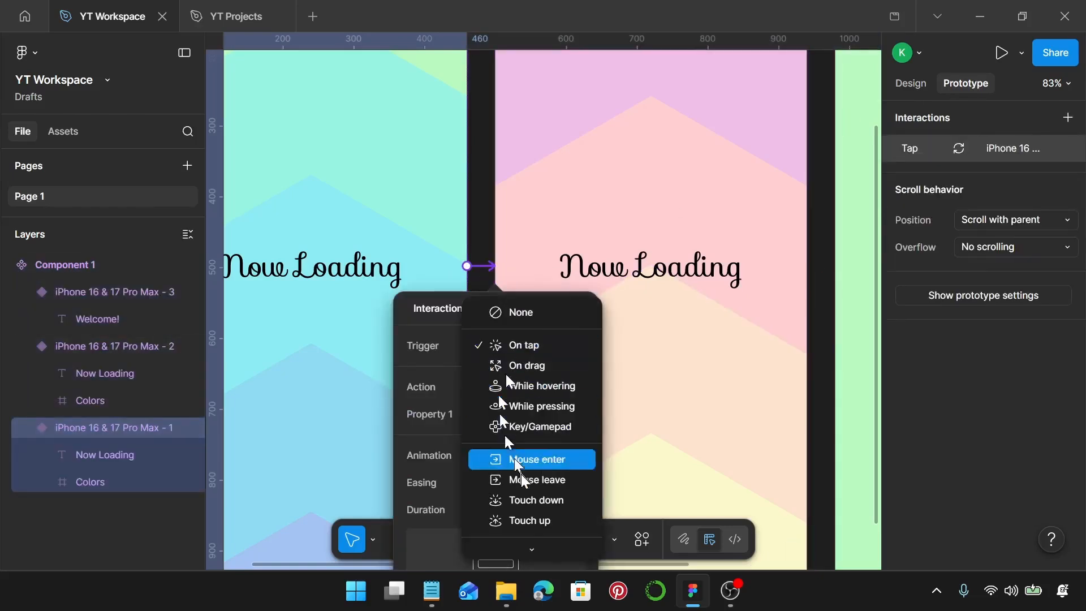
{"action": "left_click", "coordinate": [530, 541]}
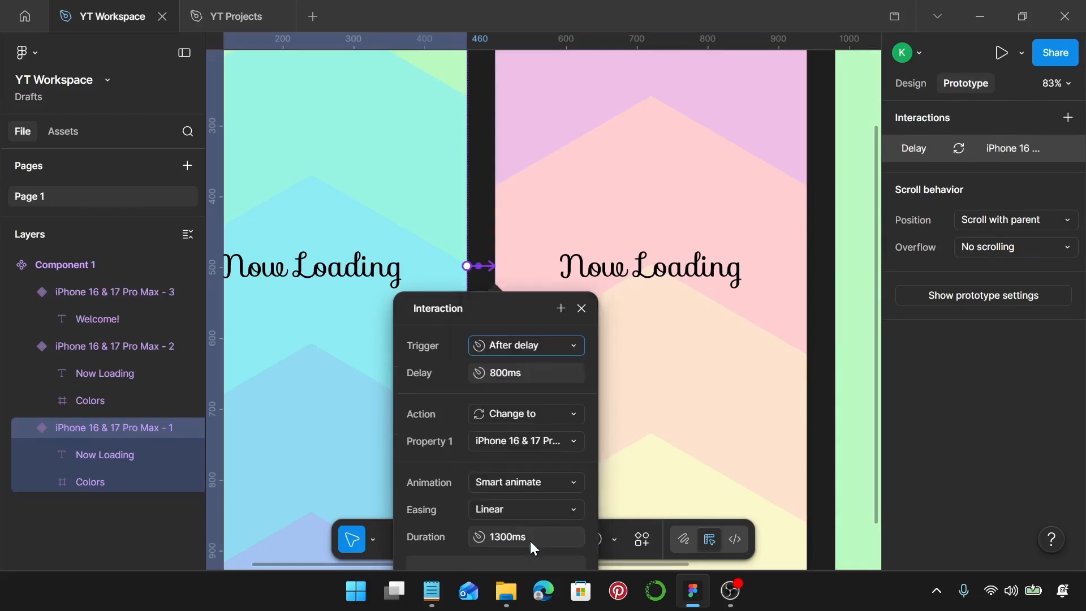
Set the first variant's interaction to a 1 ms delay and a 10000 ms animation duration
{"action": "left_click", "coordinate": [525, 371]}
{"action": "type", "text": "1"}
{"action": "key", "text": "Return"}
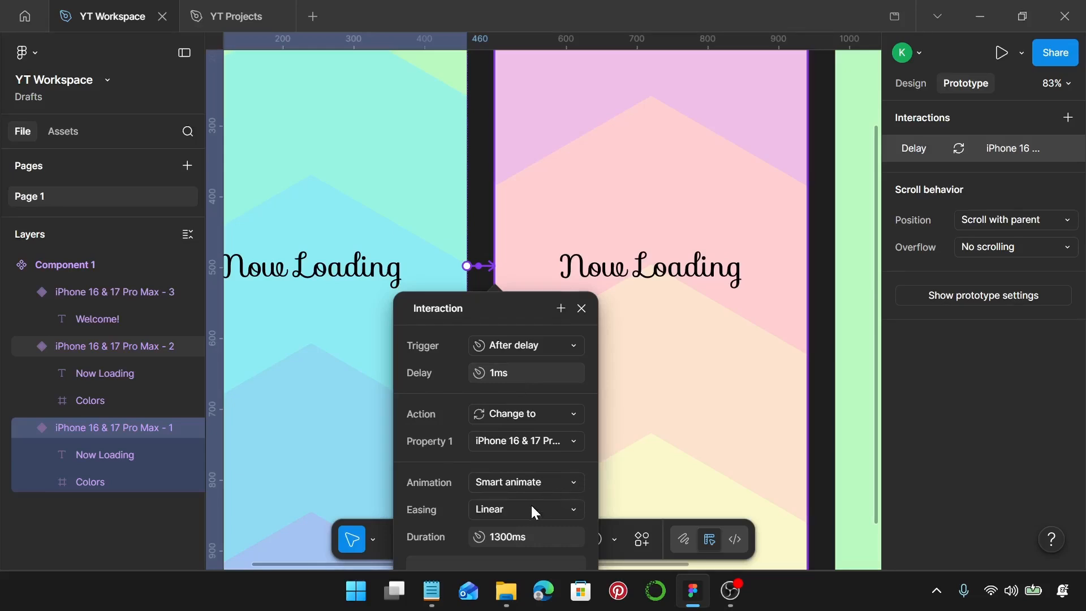
{"action": "left_click", "coordinate": [546, 537]}
{"action": "type", "text": "10000"}
{"action": "key", "text": "Return"}
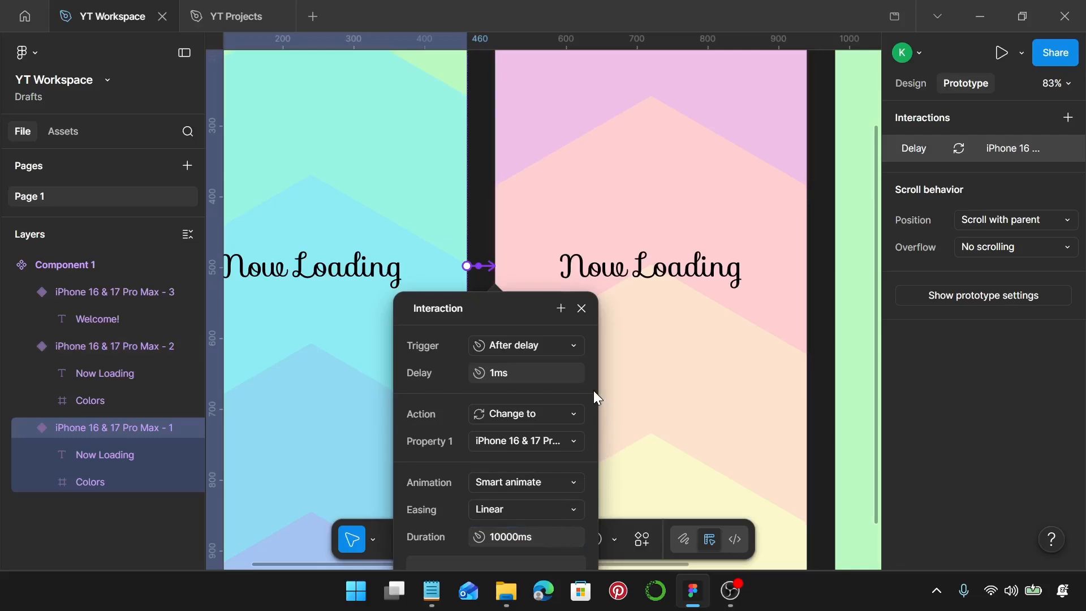
{"action": "scroll", "coordinate": [593, 390], "scroll_direction": "down", "scroll_amount": 3}
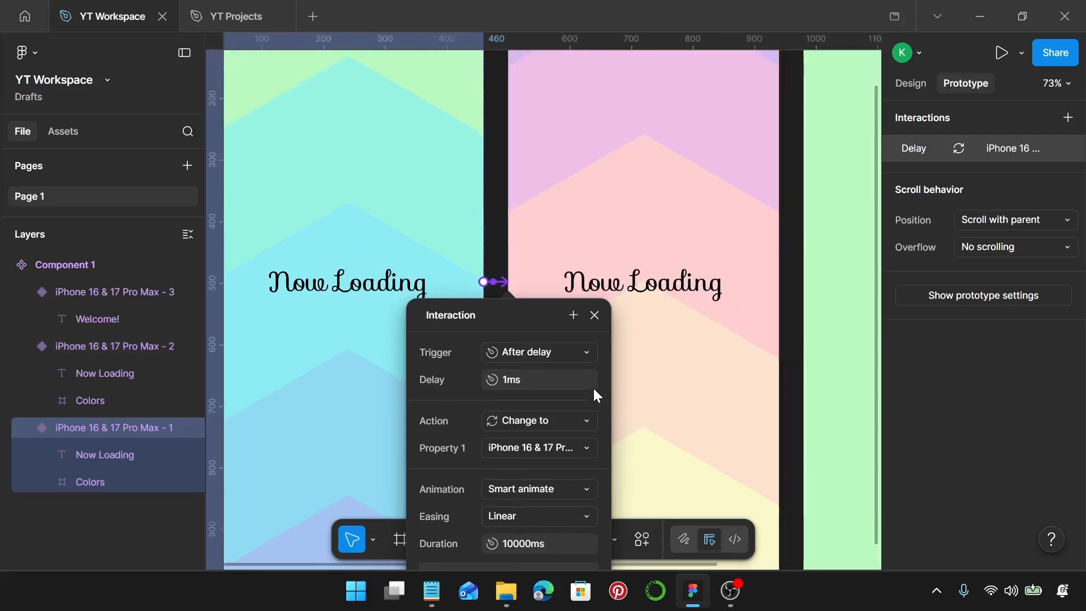
{"action": "scroll", "coordinate": [646, 387], "scroll_direction": "down", "scroll_amount": 5}
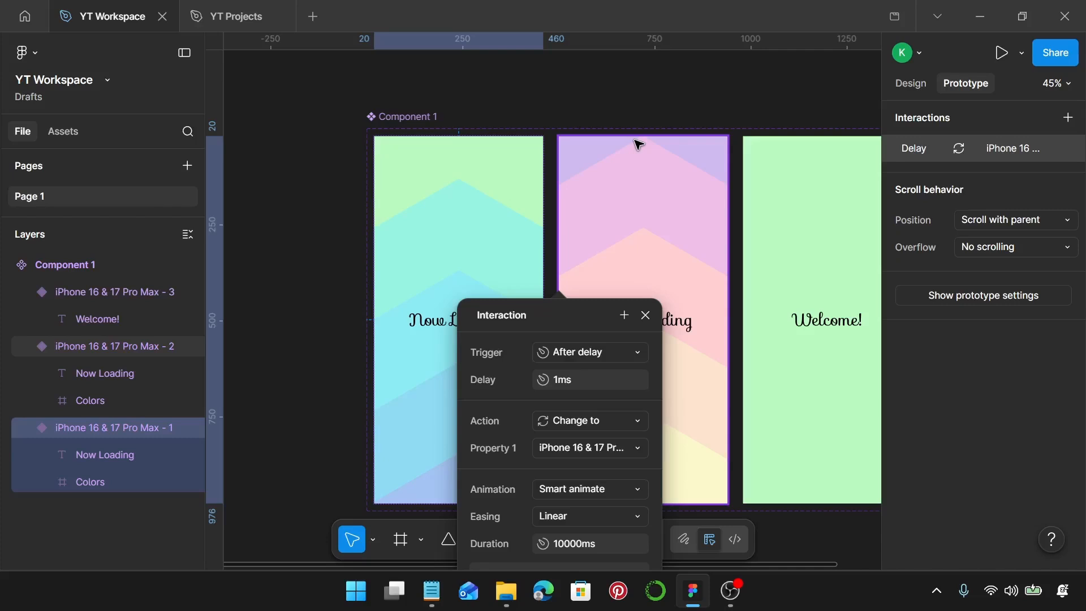
{"action": "left_click", "coordinate": [724, 310]}
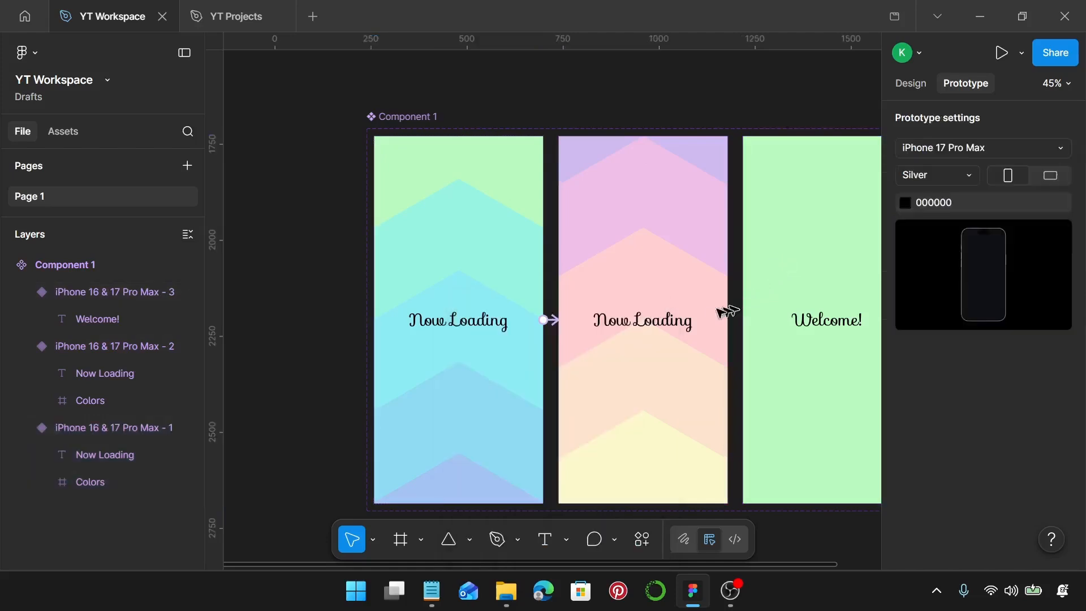
Connect the second variant to the "Welcome!" variant with an After delay interaction of 1 ms
{"action": "left_click", "coordinate": [722, 318]}
{"action": "left_click_drag", "start_coordinate": [728, 320], "coordinate": [753, 325]}
{"action": "left_click", "coordinate": [769, 350]}
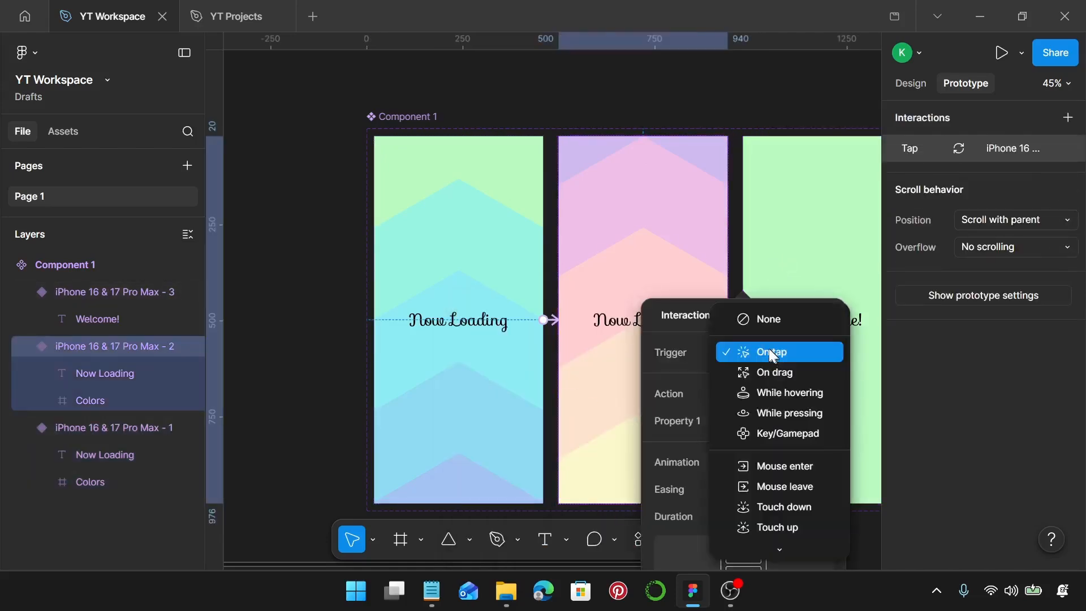
{"action": "left_click", "coordinate": [779, 542]}
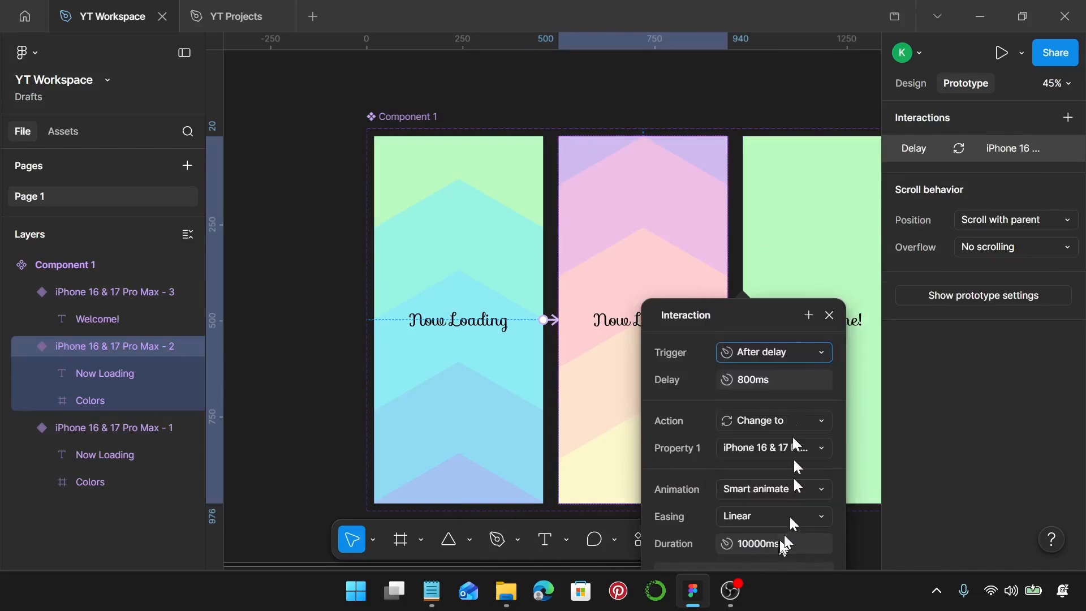
{"action": "left_click", "coordinate": [786, 374]}
{"action": "type", "text": "1"}
{"action": "key", "text": "Return"}
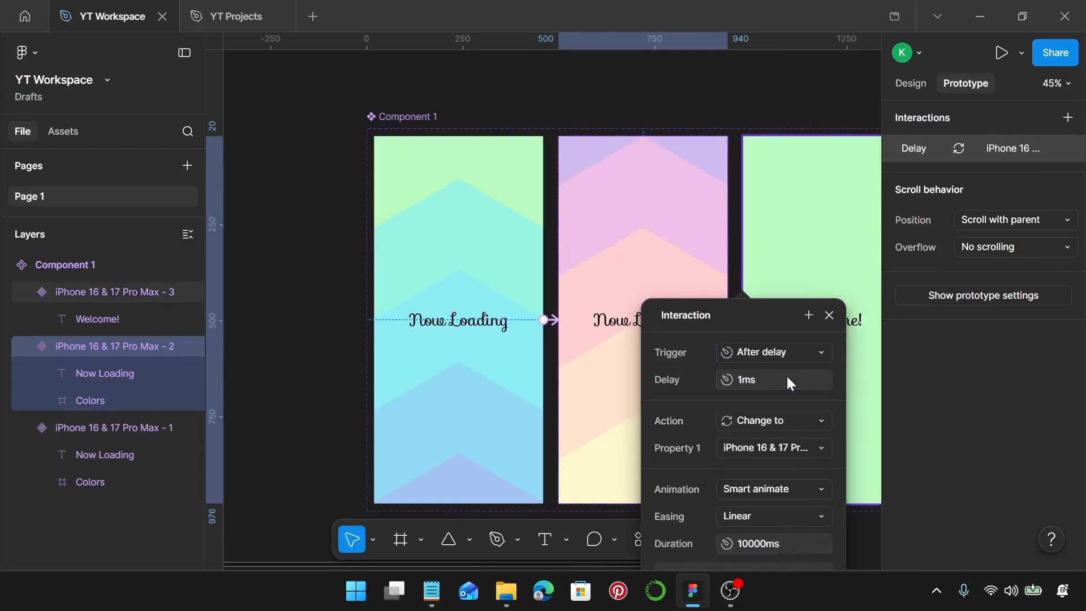
Change the second variant's interaction animation to Dissolve with a duration of 1000 ms
{"action": "left_click", "coordinate": [800, 490]}
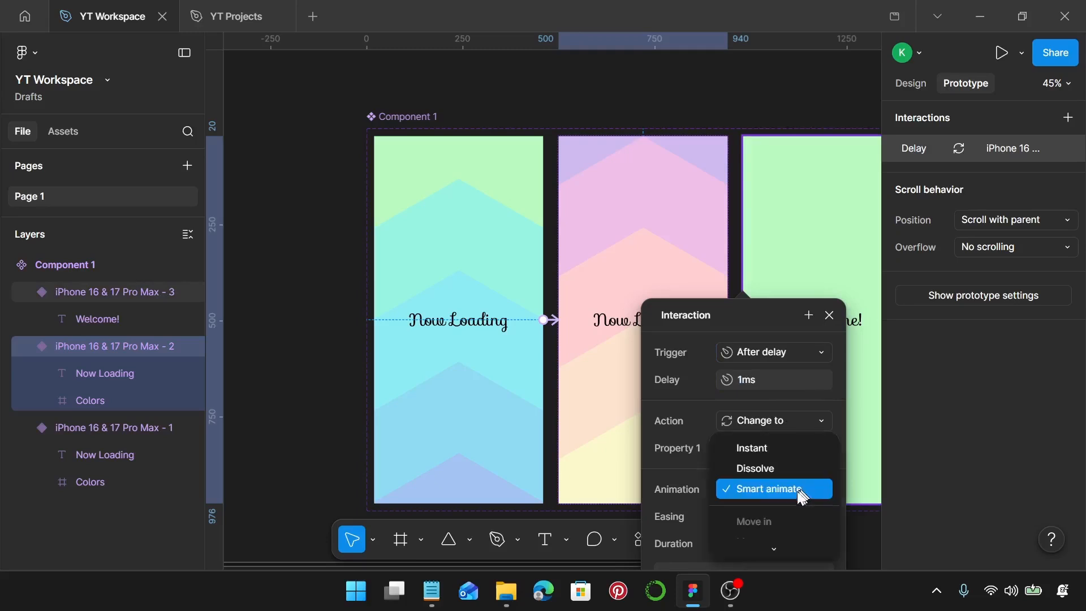
{"action": "left_click", "coordinate": [790, 470]}
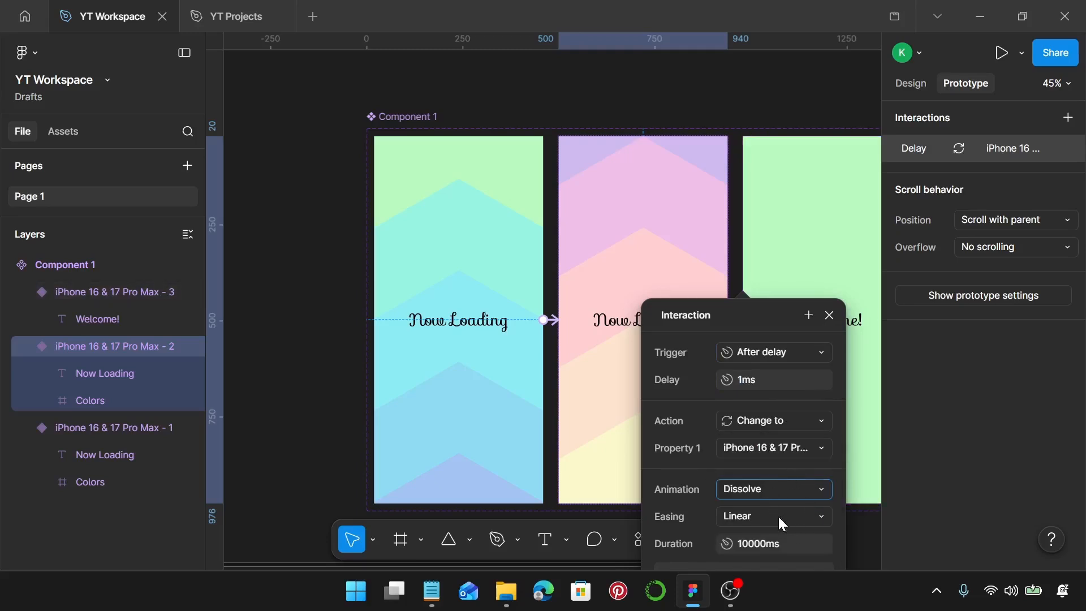
{"action": "left_click", "coordinate": [775, 537]}
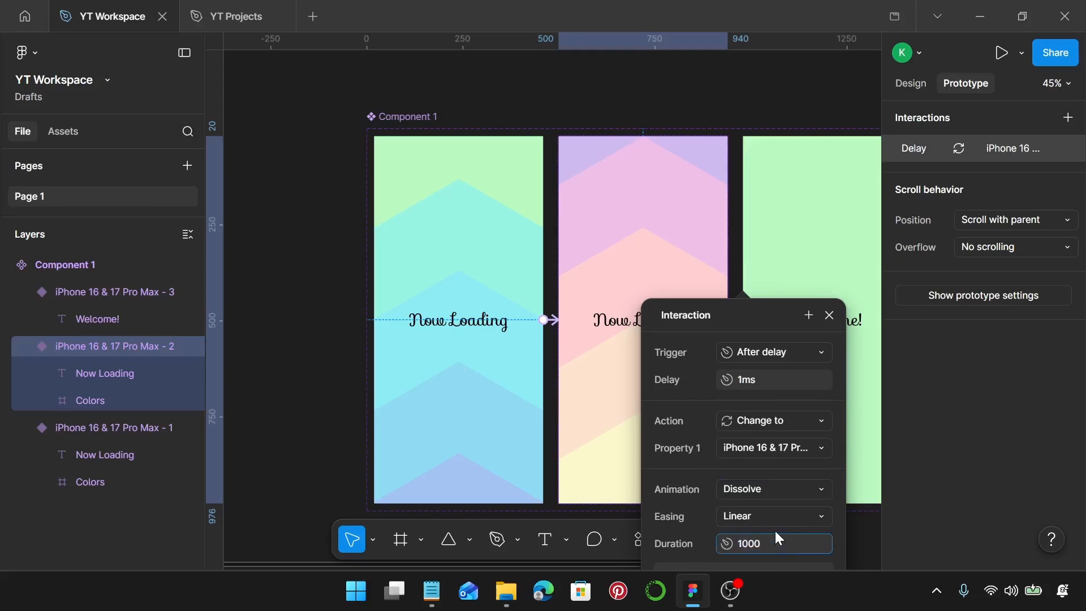
{"action": "type", "text": "1000"}
{"action": "key", "text": "Return"}
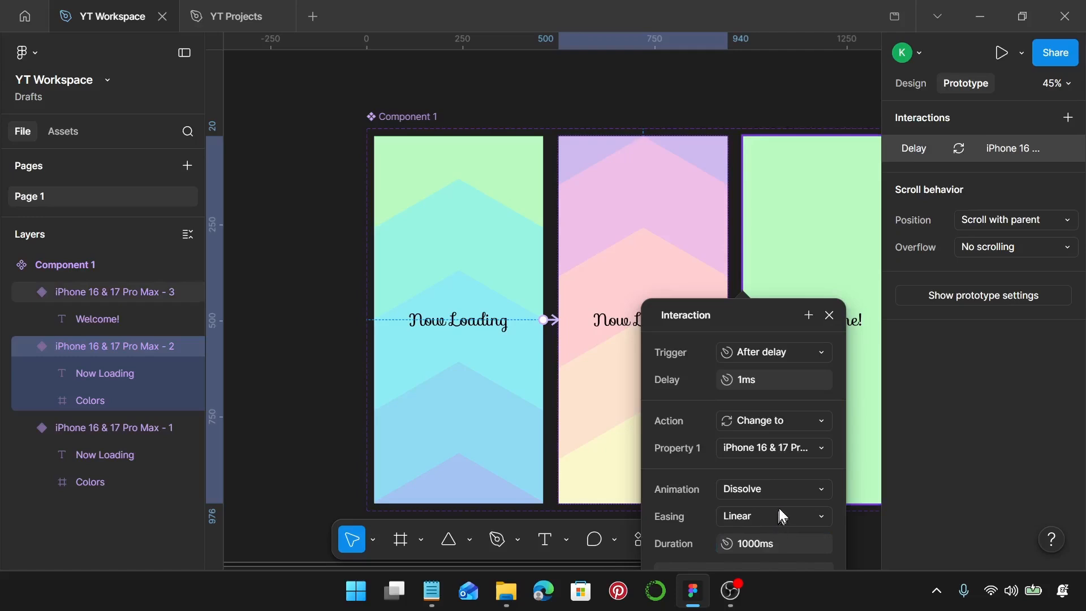
{"action": "left_click", "coordinate": [830, 315]}
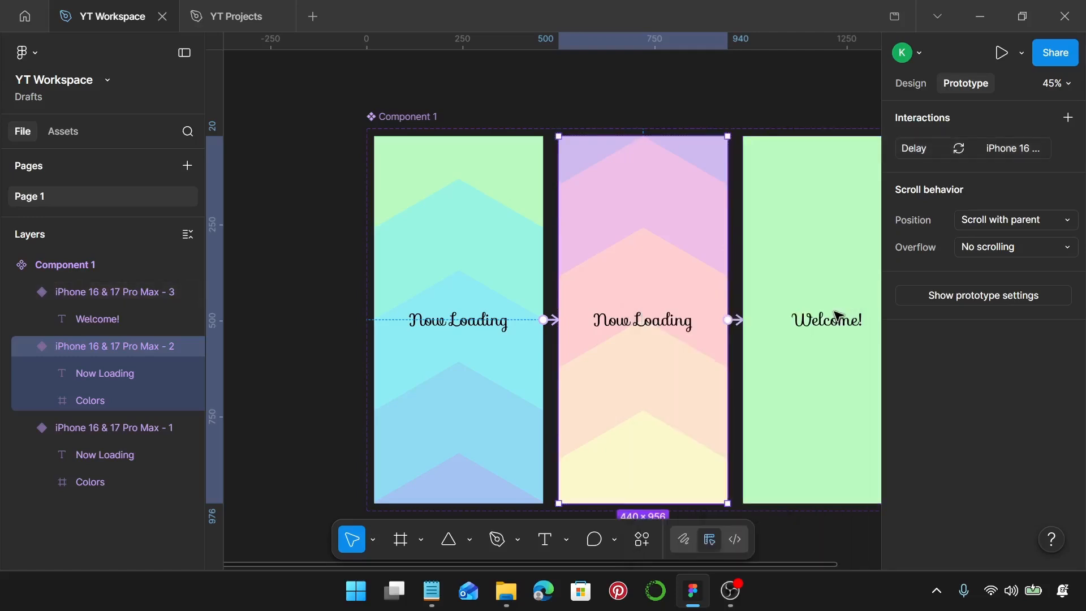
Add a new iPhone 16 & 17 Pro Max frame and place it to the left of the component set
{"action": "scroll", "coordinate": [834, 311], "scroll_direction": "down", "scroll_amount": 5}
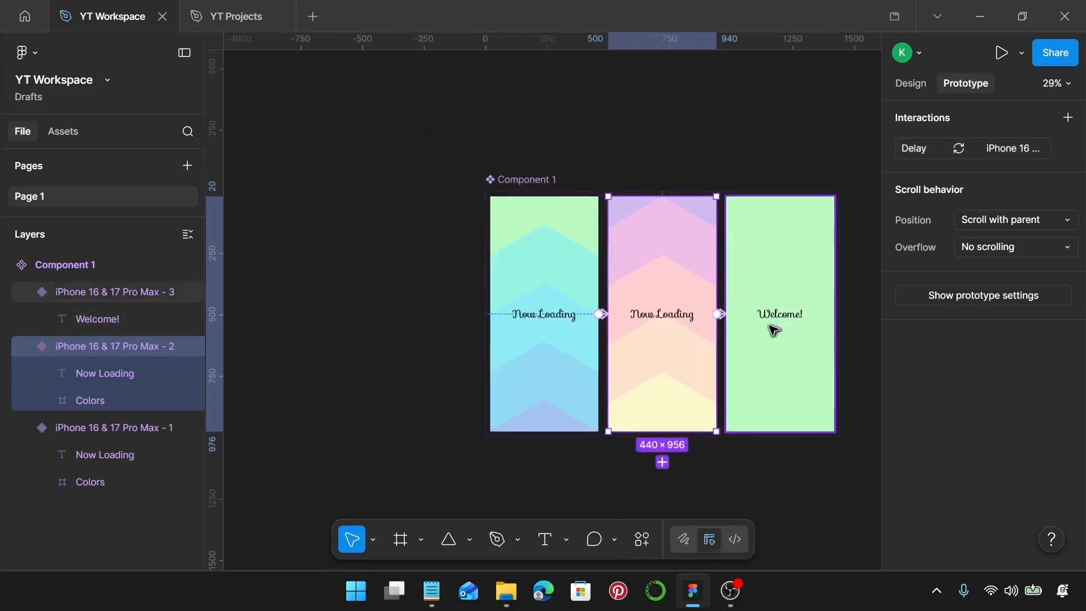
{"action": "scroll", "coordinate": [772, 329], "scroll_direction": "right", "scroll_amount": 1}
{"action": "scroll", "coordinate": [772, 329], "scroll_direction": "down", "scroll_amount": 3}
{"action": "left_click", "coordinate": [695, 442]}
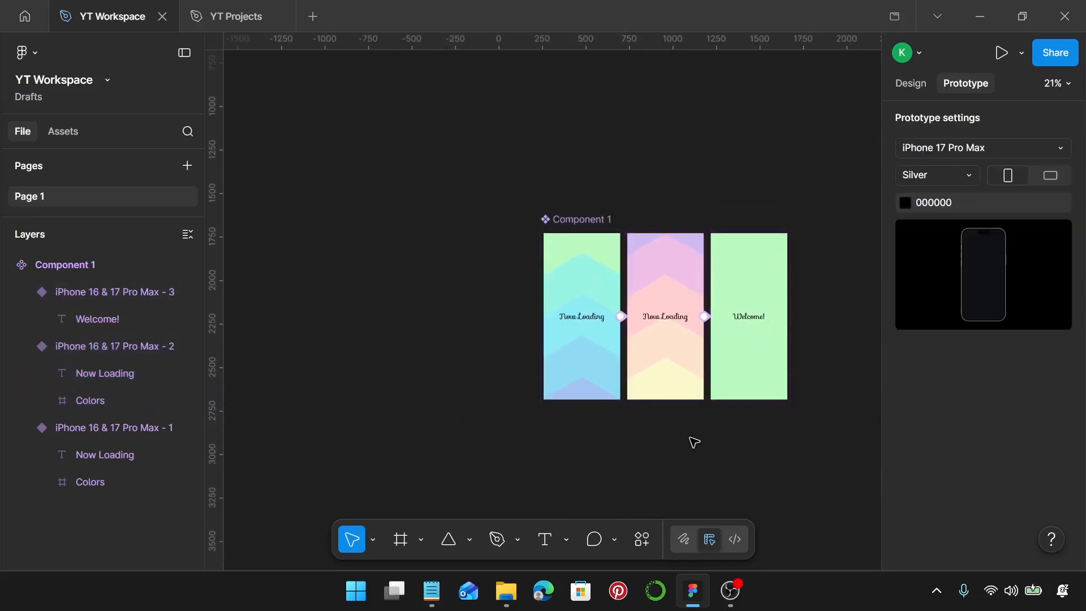
{"action": "key", "text": "f"}
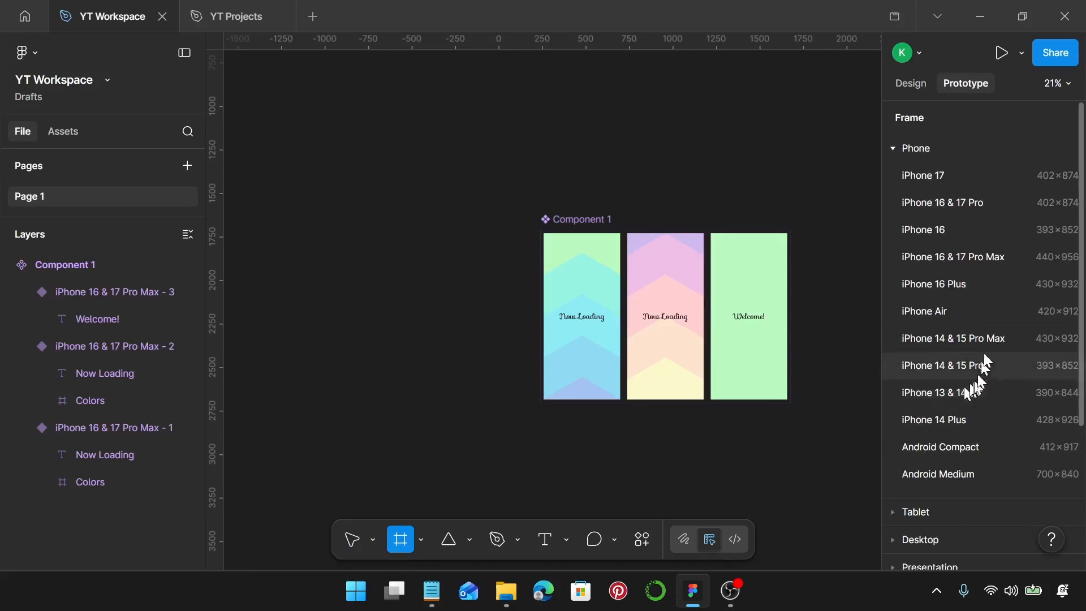
{"action": "left_click", "coordinate": [956, 255]}
{"action": "left_click_drag", "start_coordinate": [814, 214], "coordinate": [451, 224]}
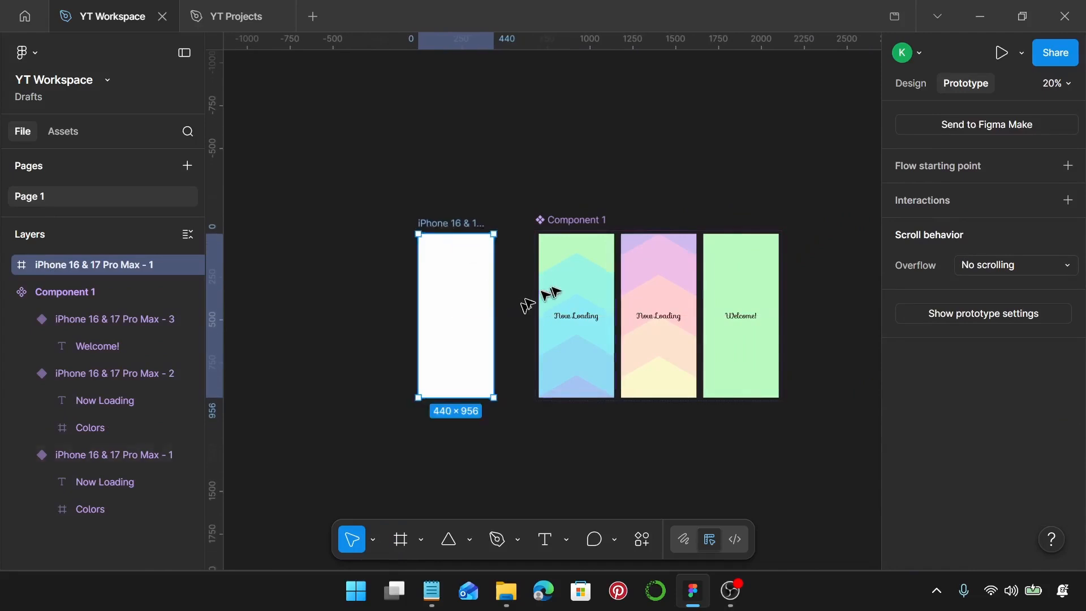
Place an instance of the first "Now Loading" variant inside the new iPhone frame at X 0, Y 0
{"action": "left_click", "coordinate": [575, 269]}
{"action": "left_click_drag", "start_coordinate": [574, 269], "coordinate": [468, 262]}
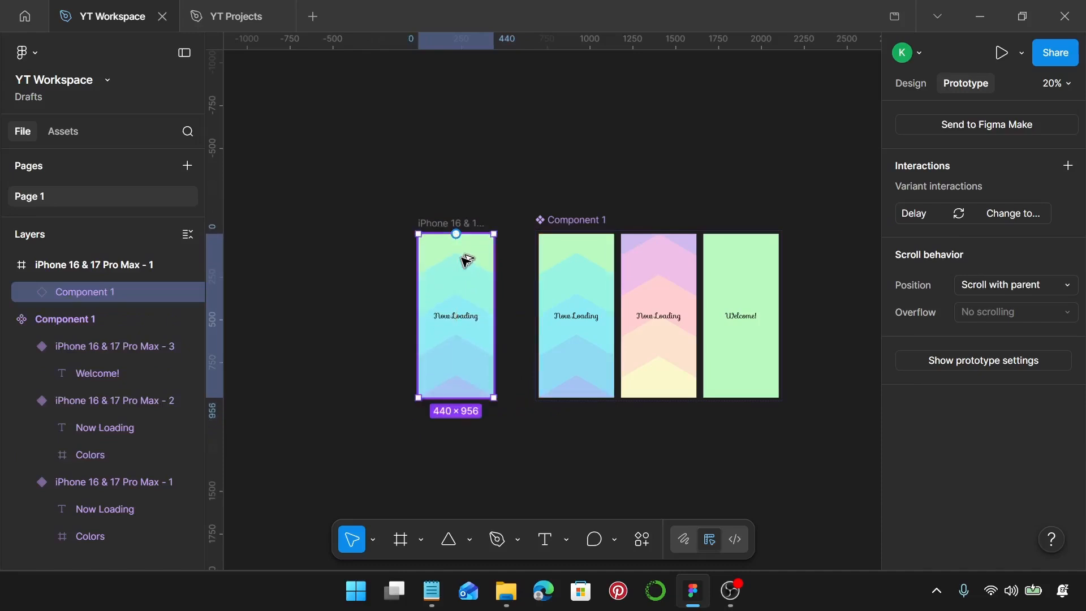
{"action": "left_click", "coordinate": [905, 83]}
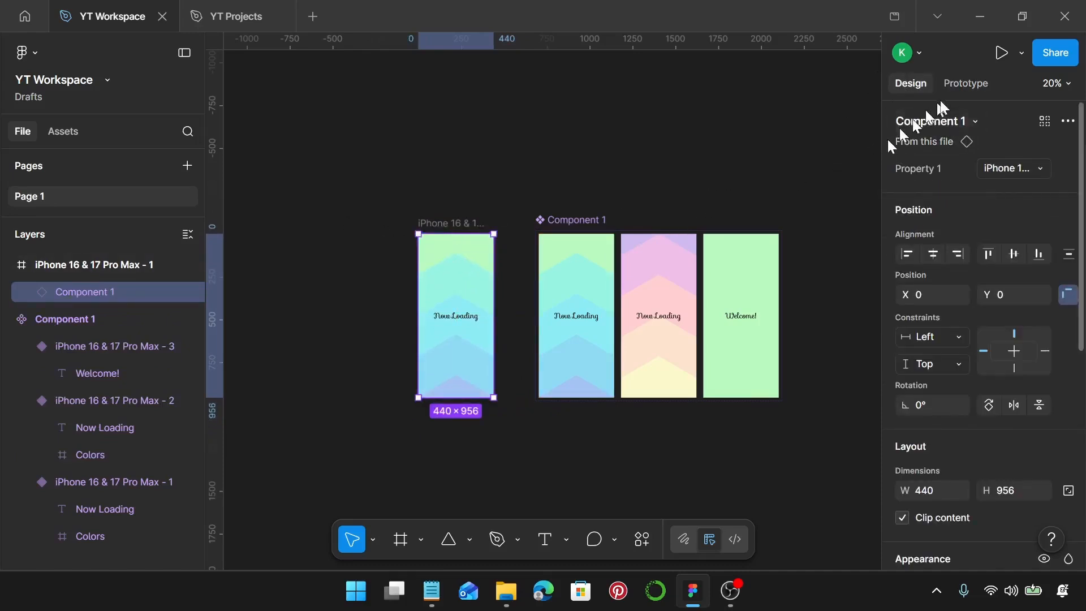
Present the prototype to preview the loading animation in the new iPhone frame
{"action": "left_click", "coordinate": [967, 83]}
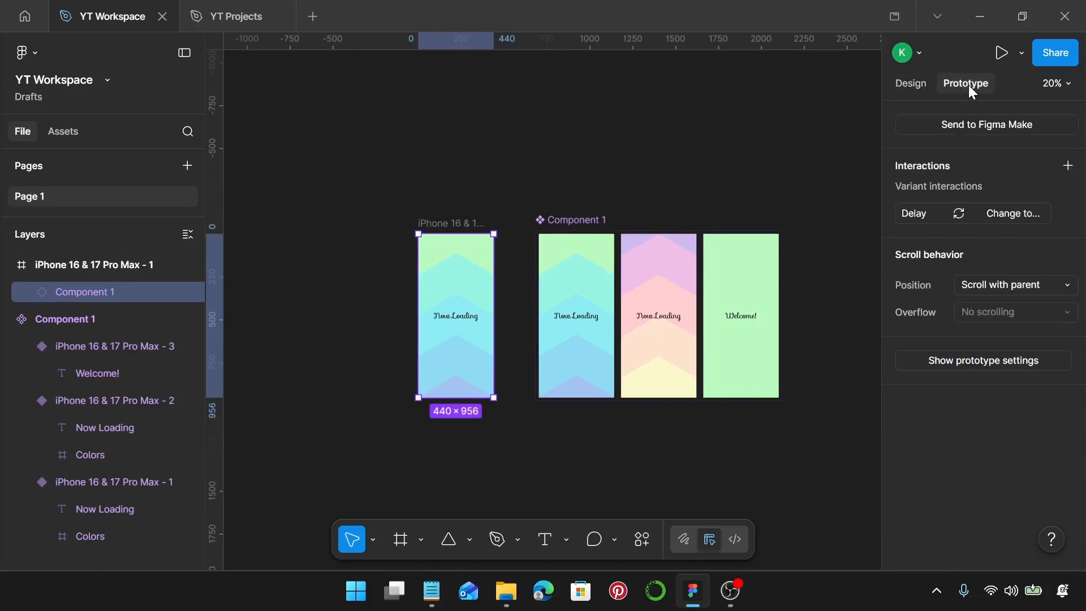
{"action": "left_click", "coordinate": [618, 177]}
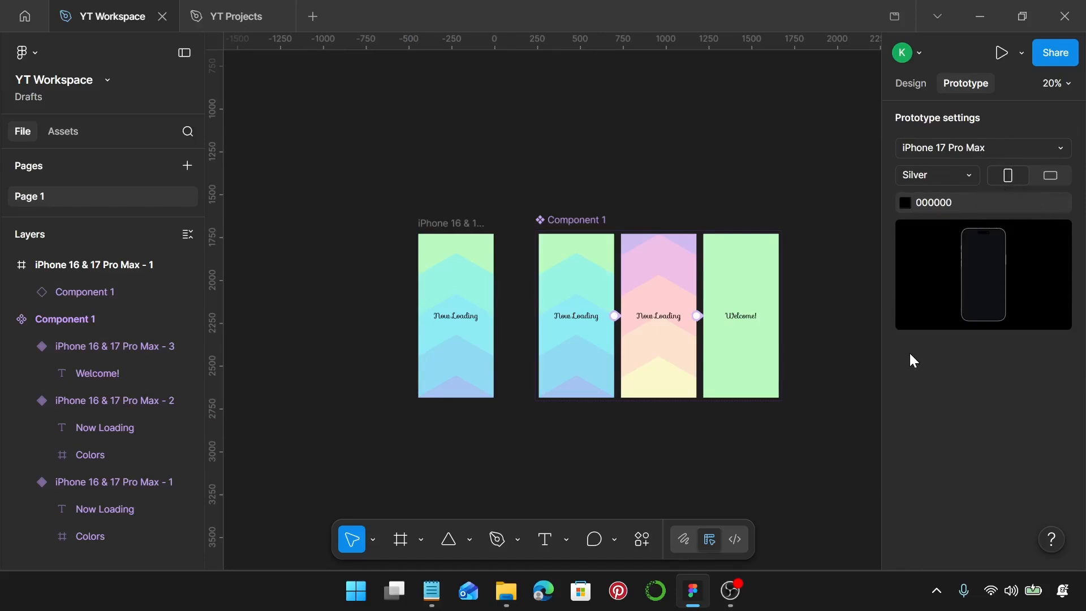
{"action": "key", "text": "ctrl+alt+Return"}
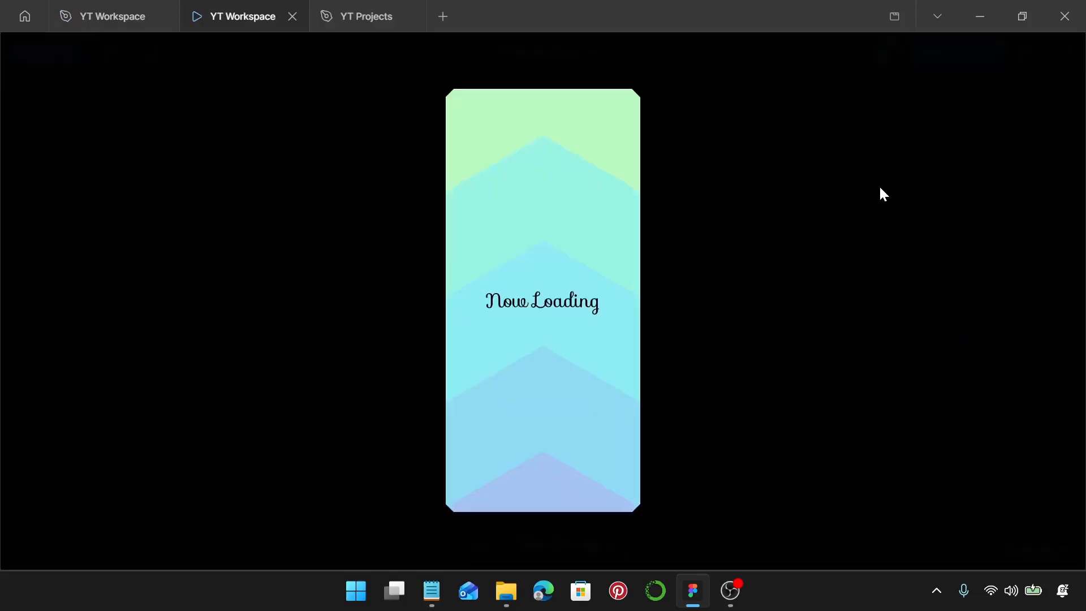